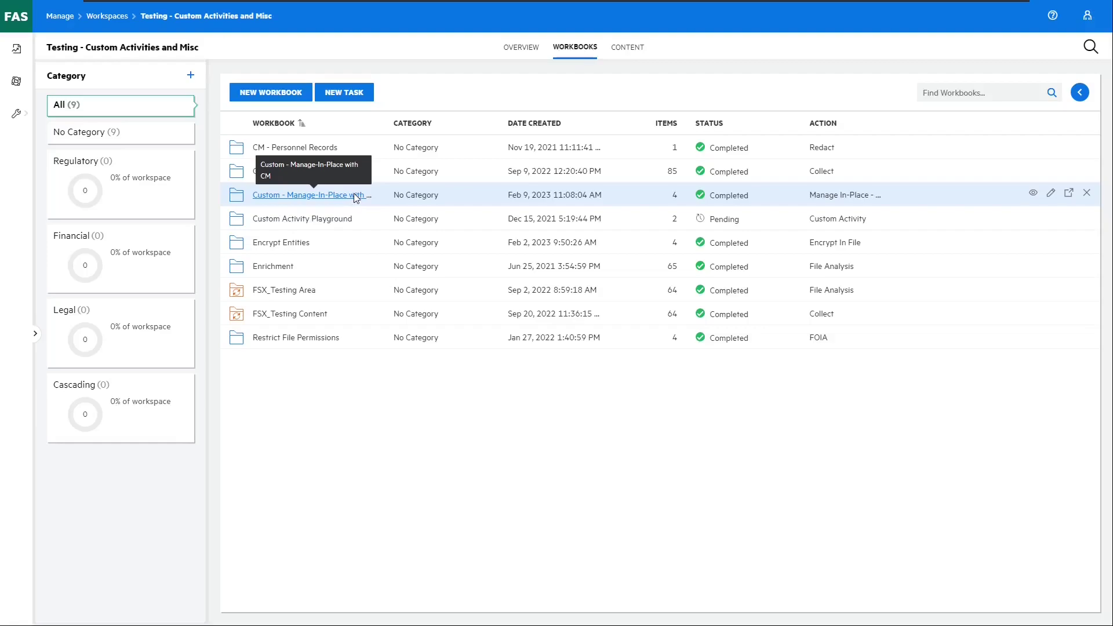
# Step: Open the Custom - Manage-In-Place with CM workbook, look through its documents and review the TransactSummary spreadsheet's document information
pyautogui.click(355, 195)
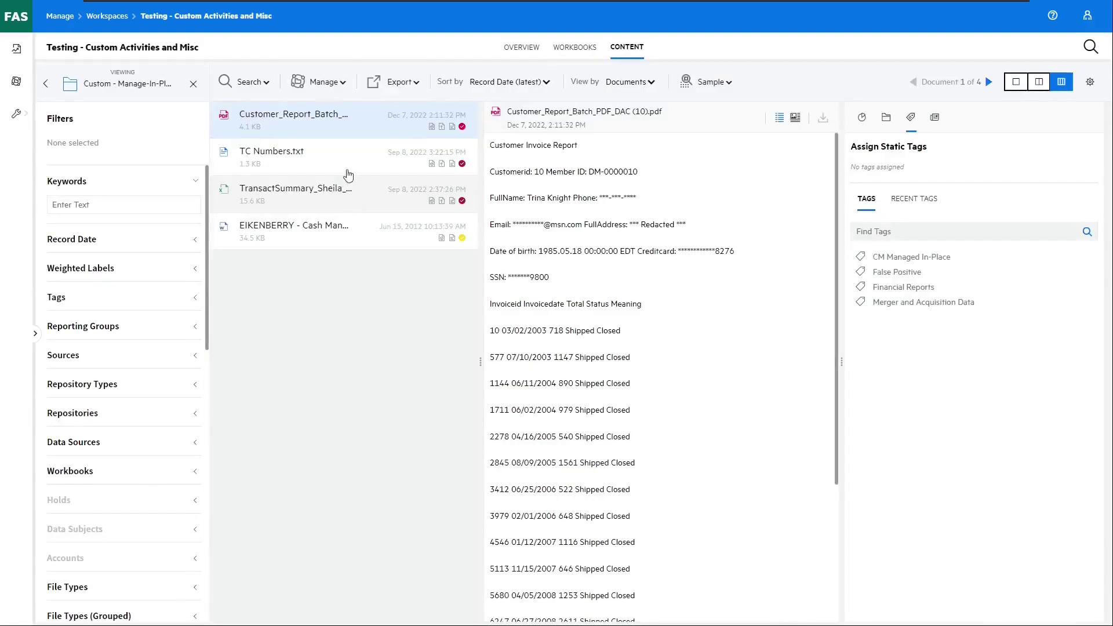
pyautogui.click(346, 166)
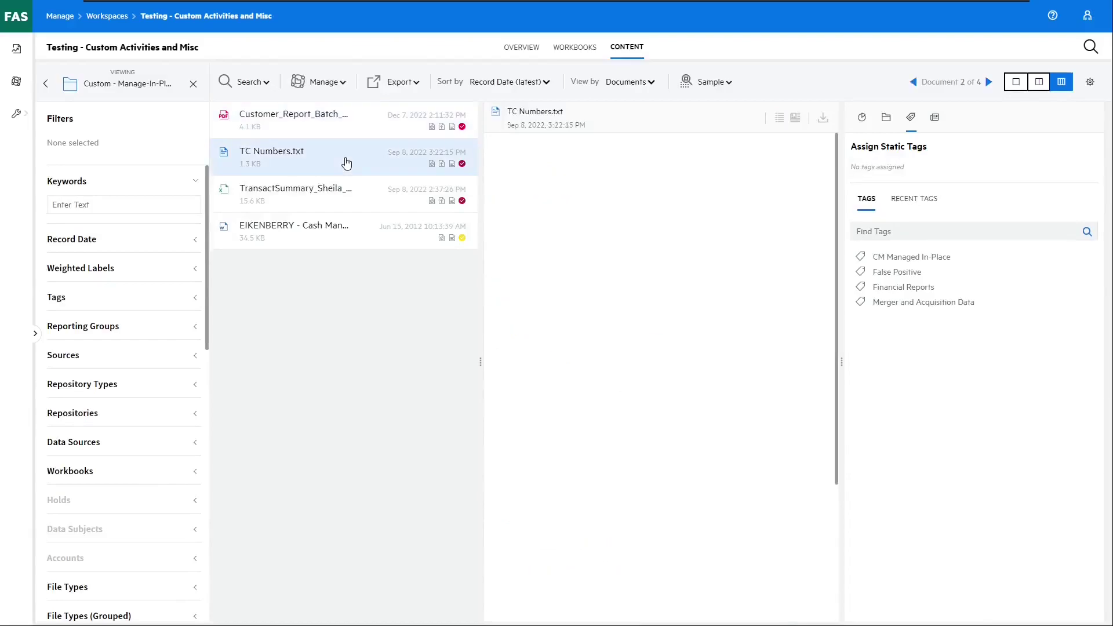
pyautogui.click(342, 193)
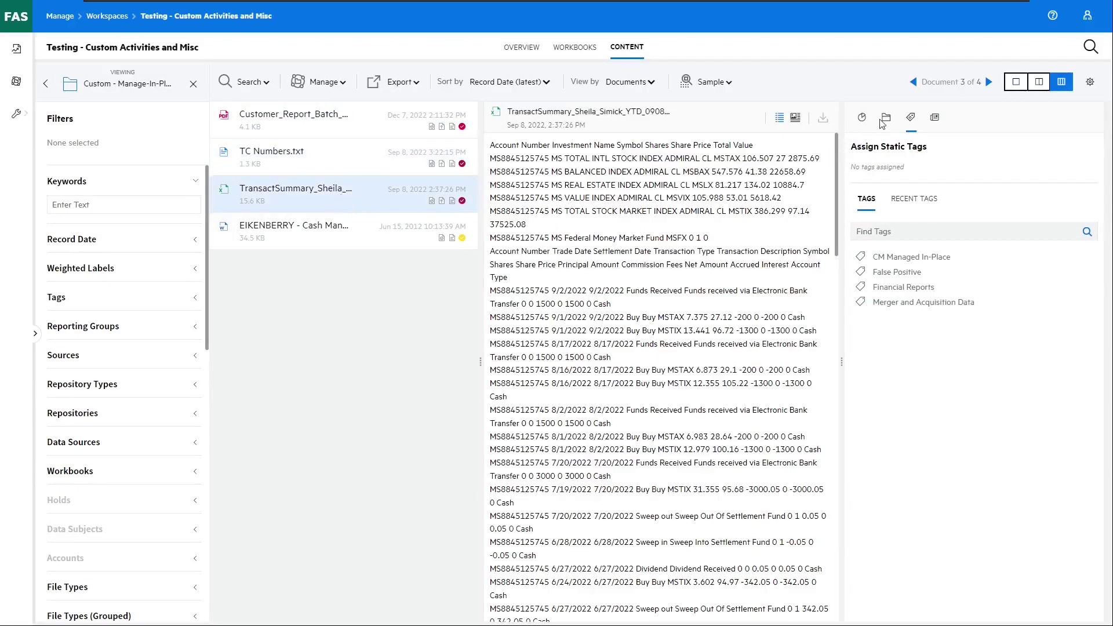
pyautogui.click(934, 118)
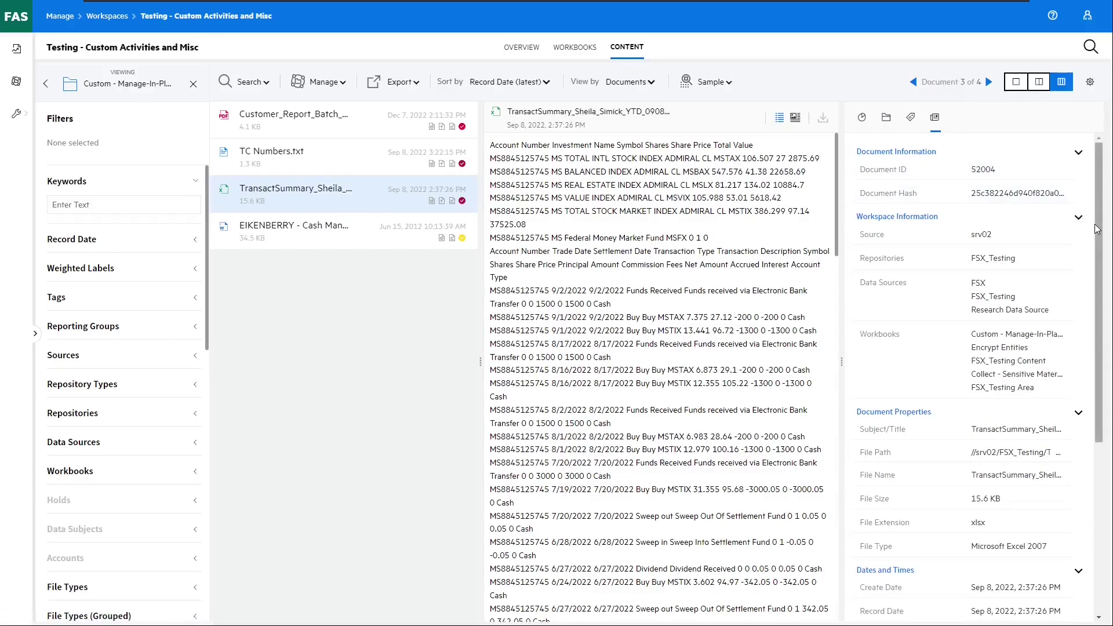
pyautogui.scroll(-2, 1097, 229)
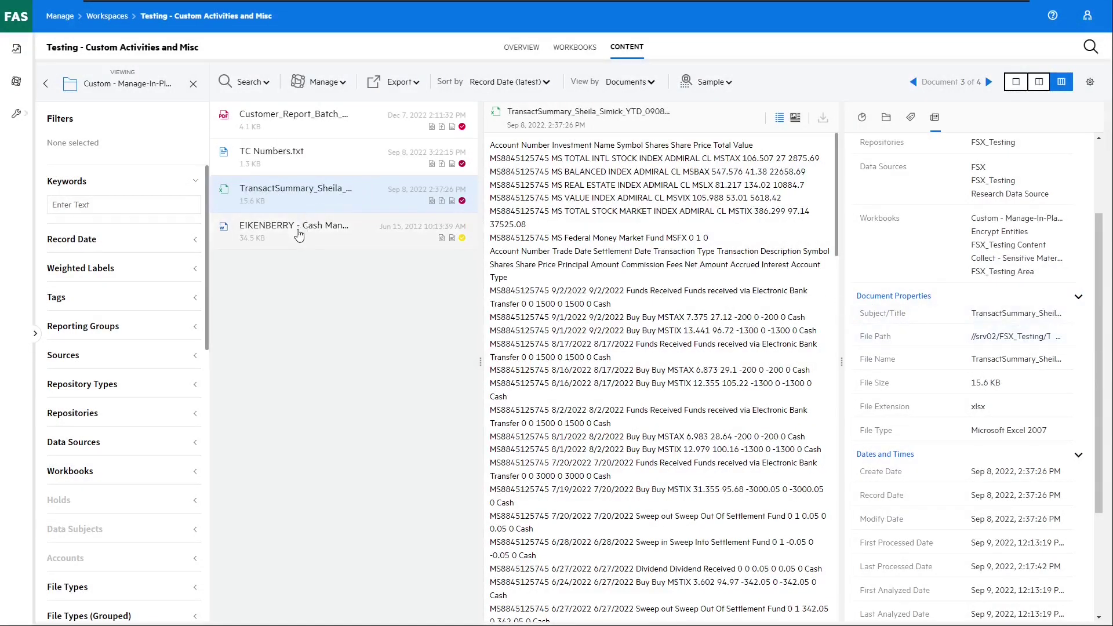
# Step: View the Cash Management Services agreement and check its static tag assignments
pyautogui.click(299, 232)
pyautogui.click(910, 119)
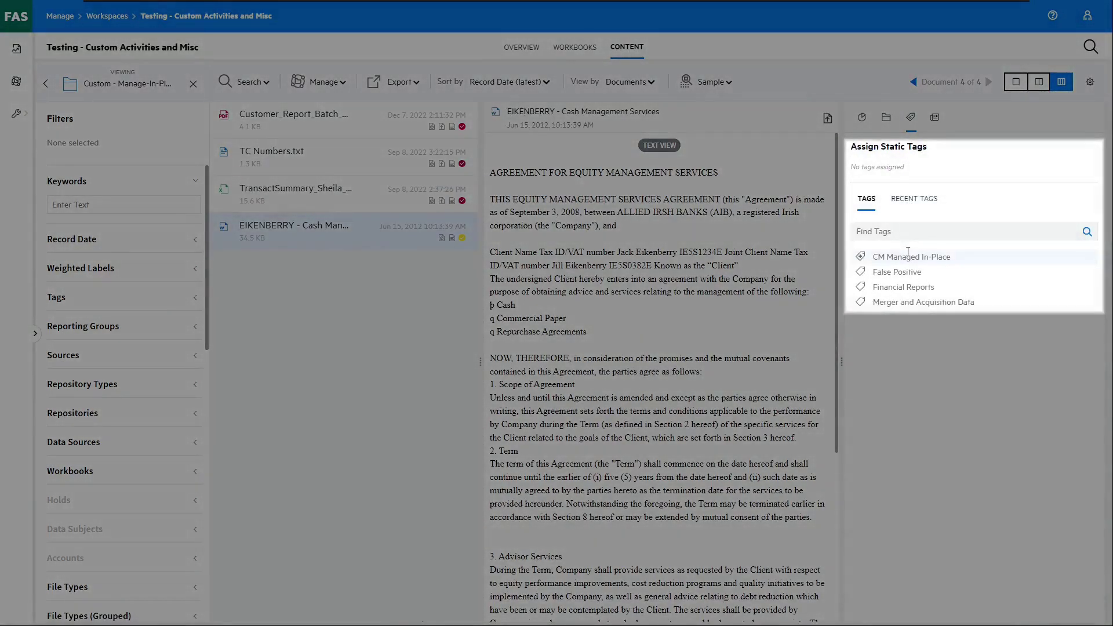
pyautogui.moveTo(909, 251)
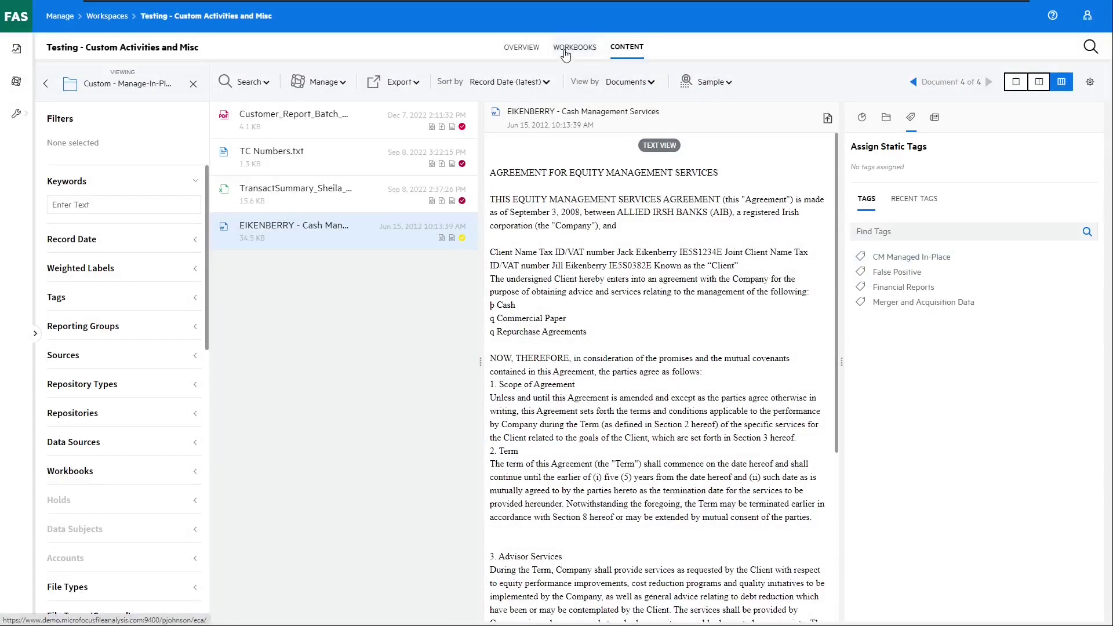
# Step: Run the Manage In-Place - CM action on the Custom - Manage-In-Place with CM workbook
pyautogui.click(566, 52)
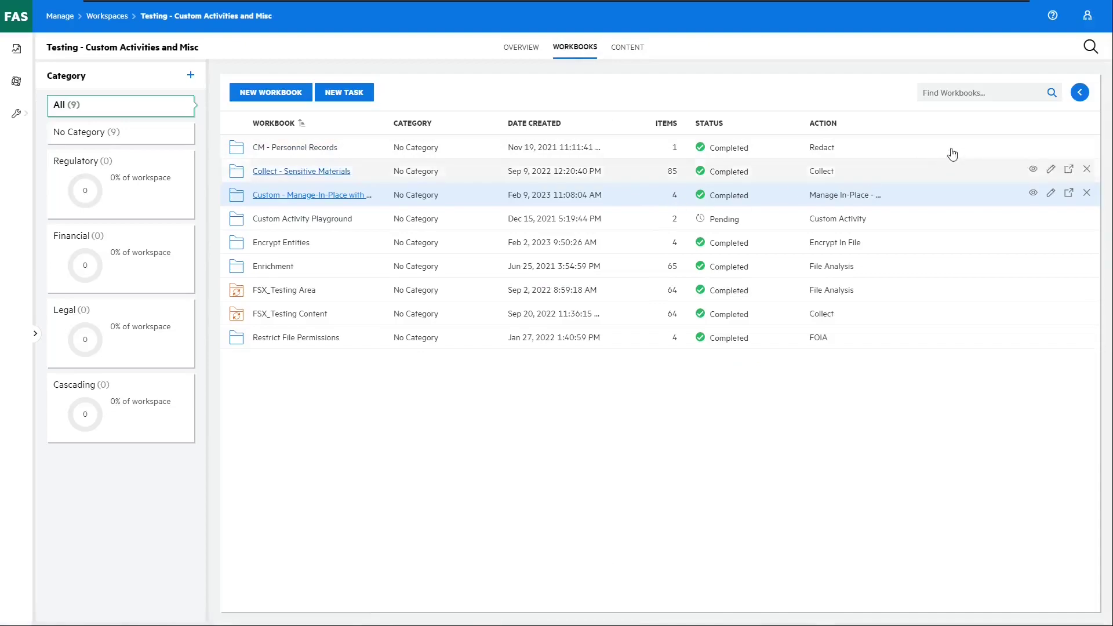
pyautogui.click(1079, 93)
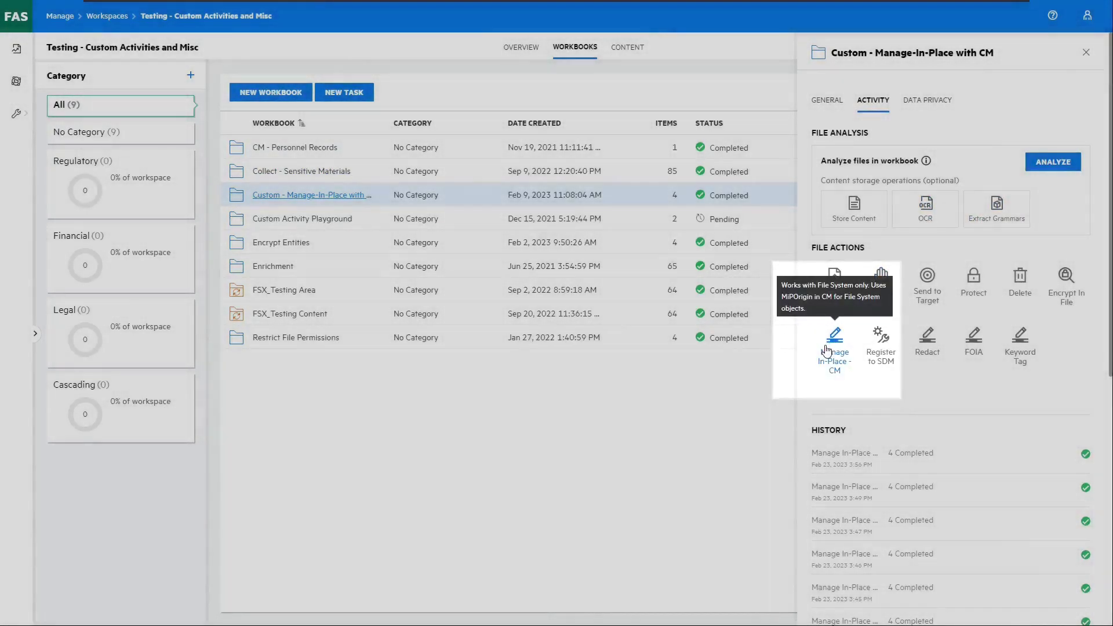
pyautogui.click(827, 350)
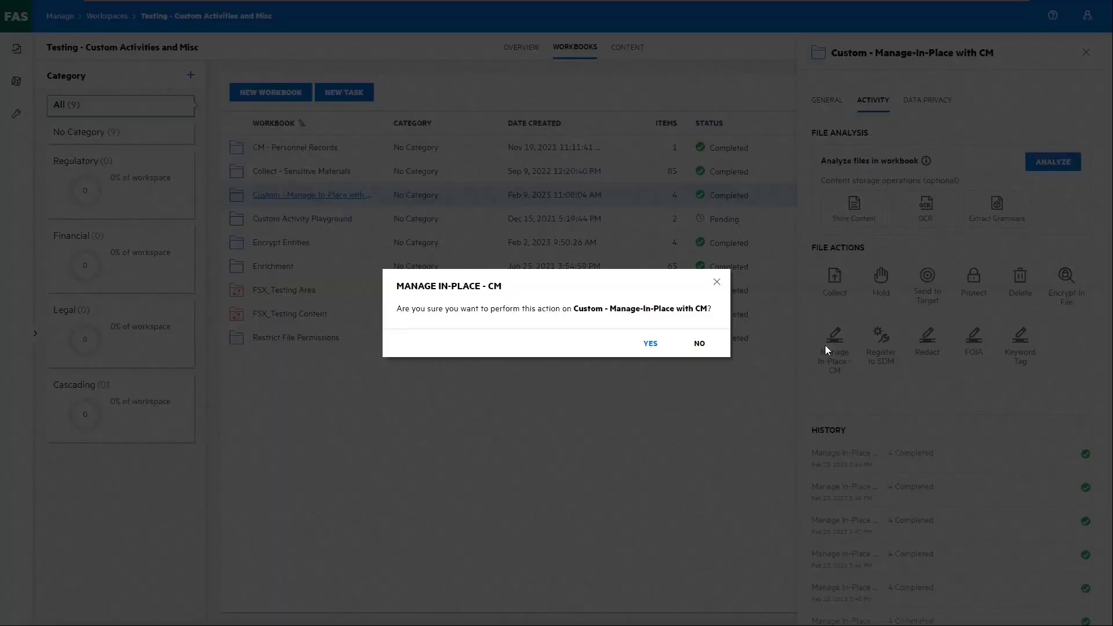
pyautogui.click(650, 343)
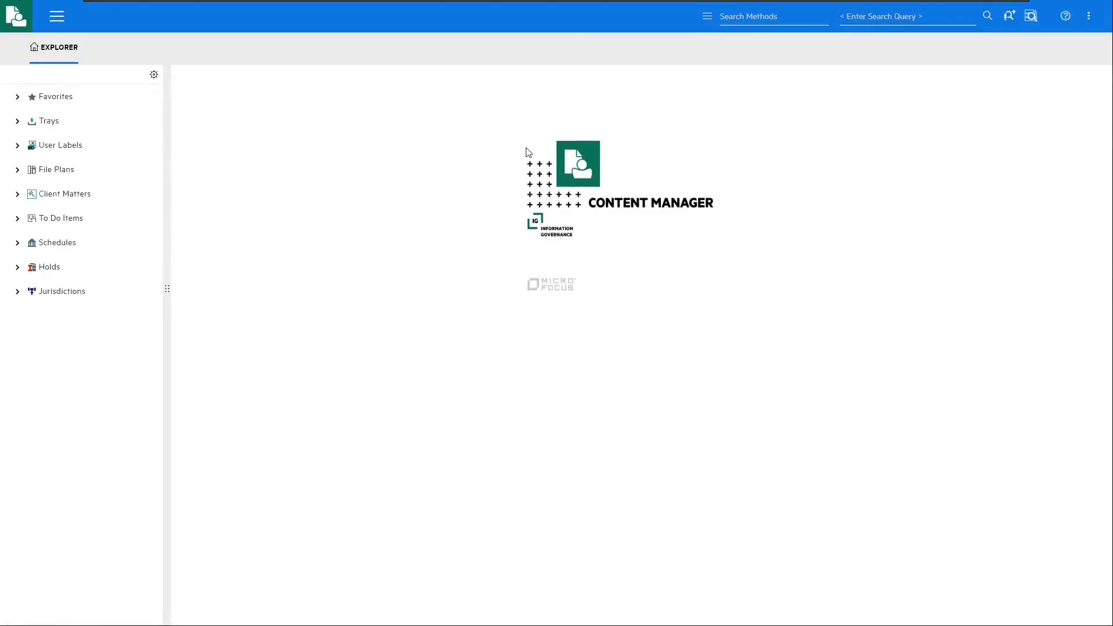
# Step: Switch to the Content Manager web client and search for records with the query registeredOn:today
pyautogui.click(864, 22)
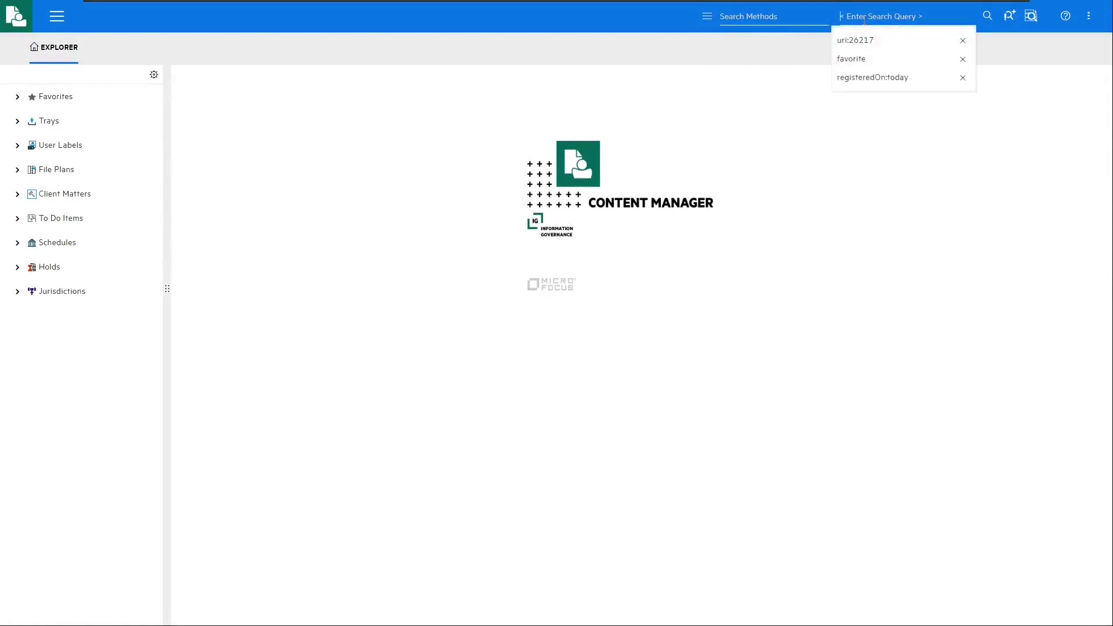
pyautogui.click(857, 79)
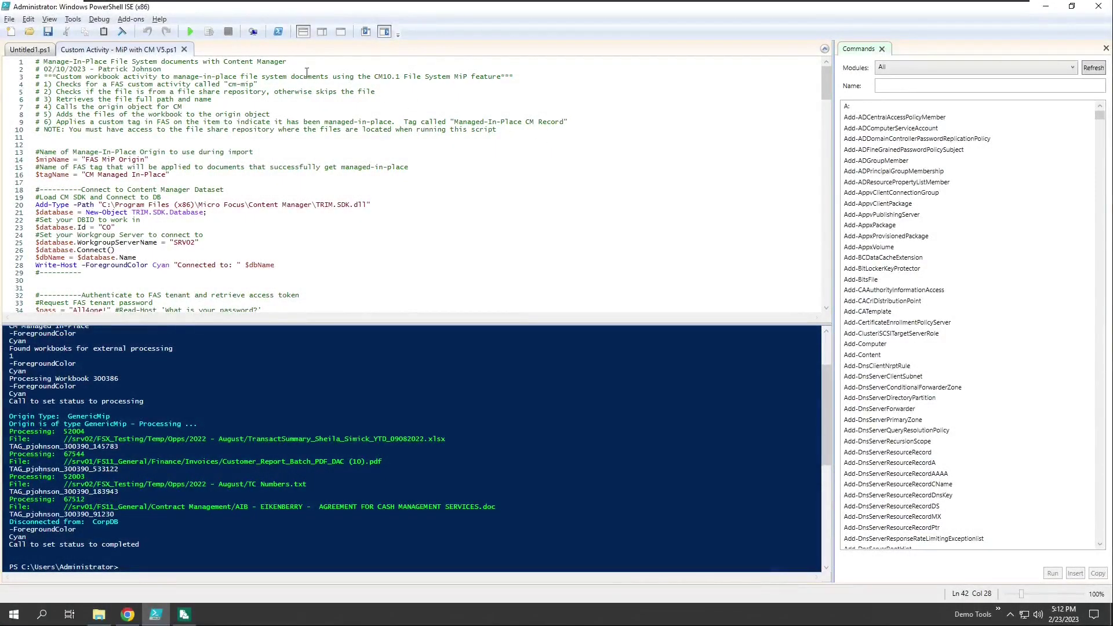
# Step: Switch to Windows PowerShell ISE and run the script Custom Activity - MiP with CM V5.ps1
pyautogui.click(193, 36)
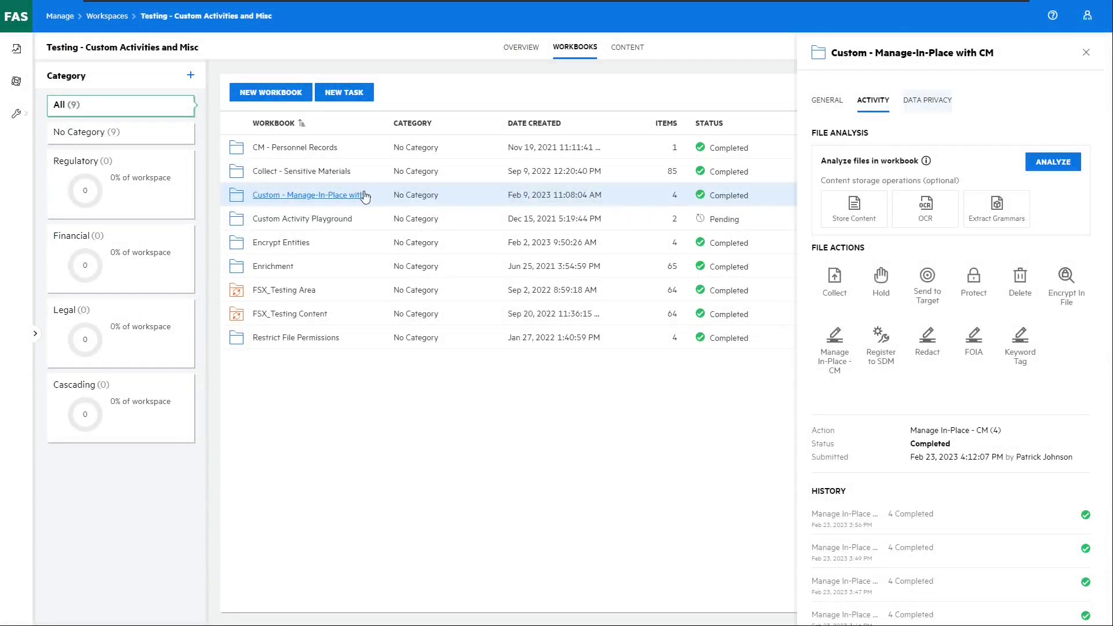
# Step: Switch back to FAS, reopen the Manage-In-Place workbook and check the static tags on each of its documents
pyautogui.click(365, 196)
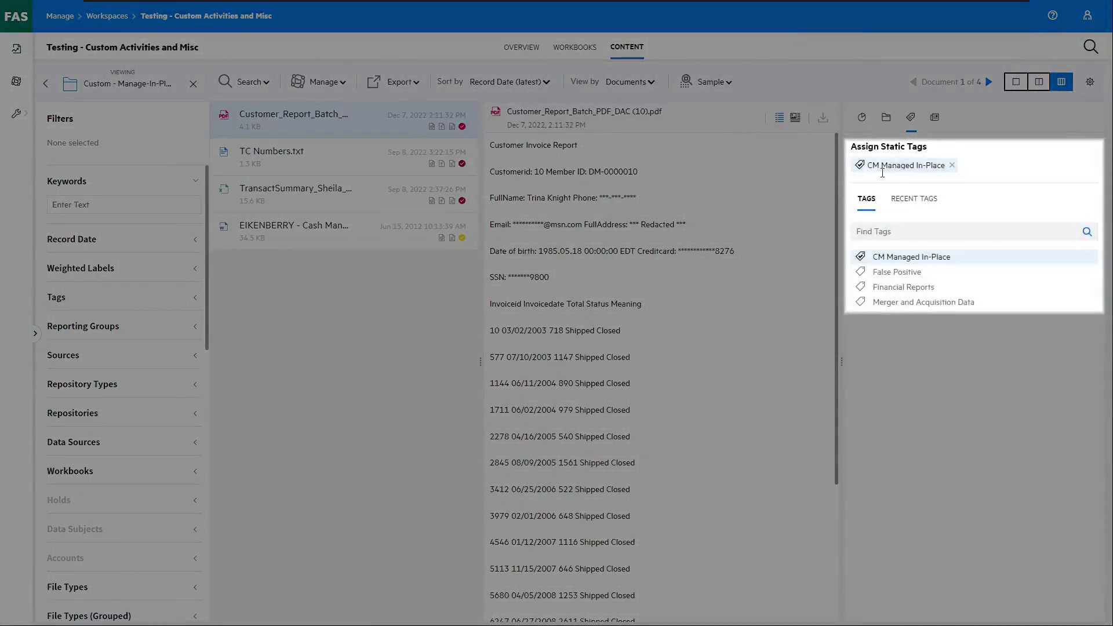
pyautogui.click(371, 163)
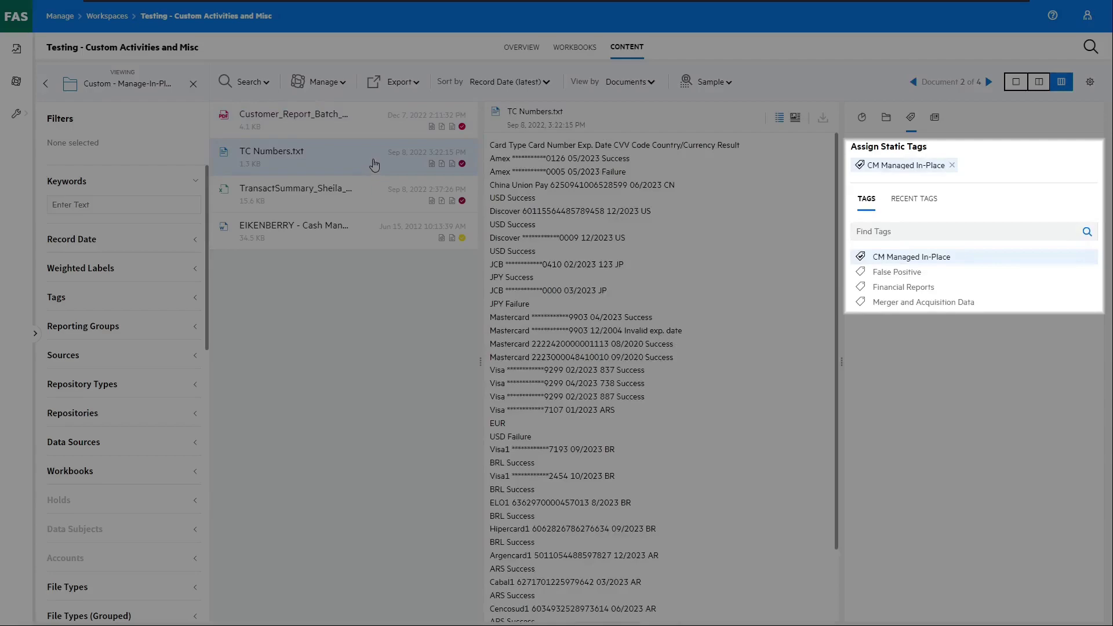
pyautogui.click(360, 198)
pyautogui.click(356, 235)
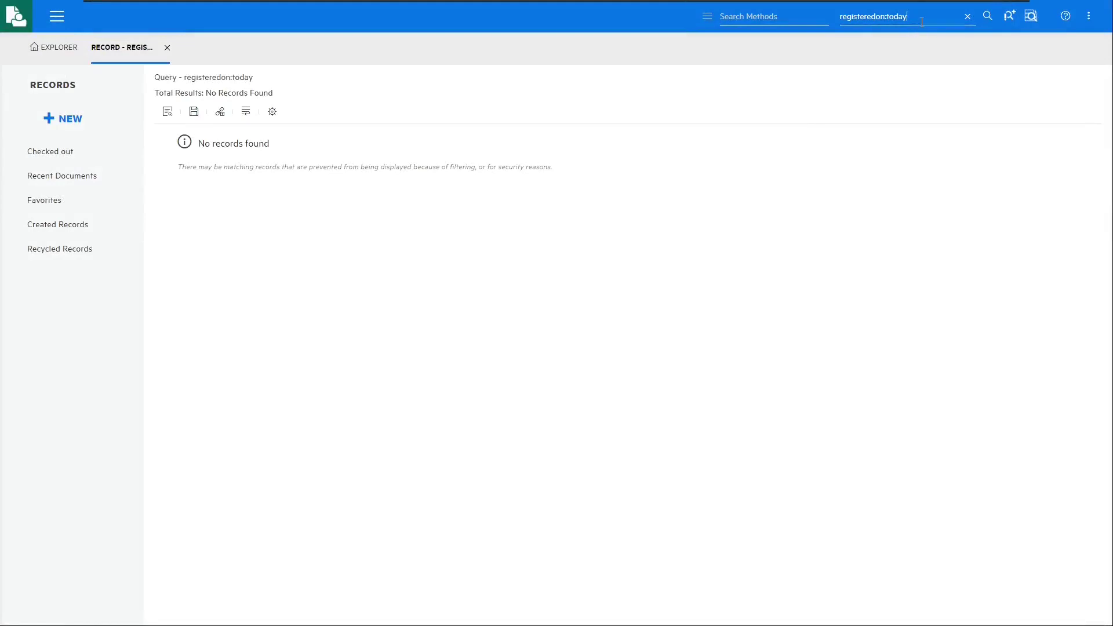
# Step: Switch to the Content Manager web client, rerun the registeredOn:today search and expand the FAS MiP Origin folder
pyautogui.click(922, 21)
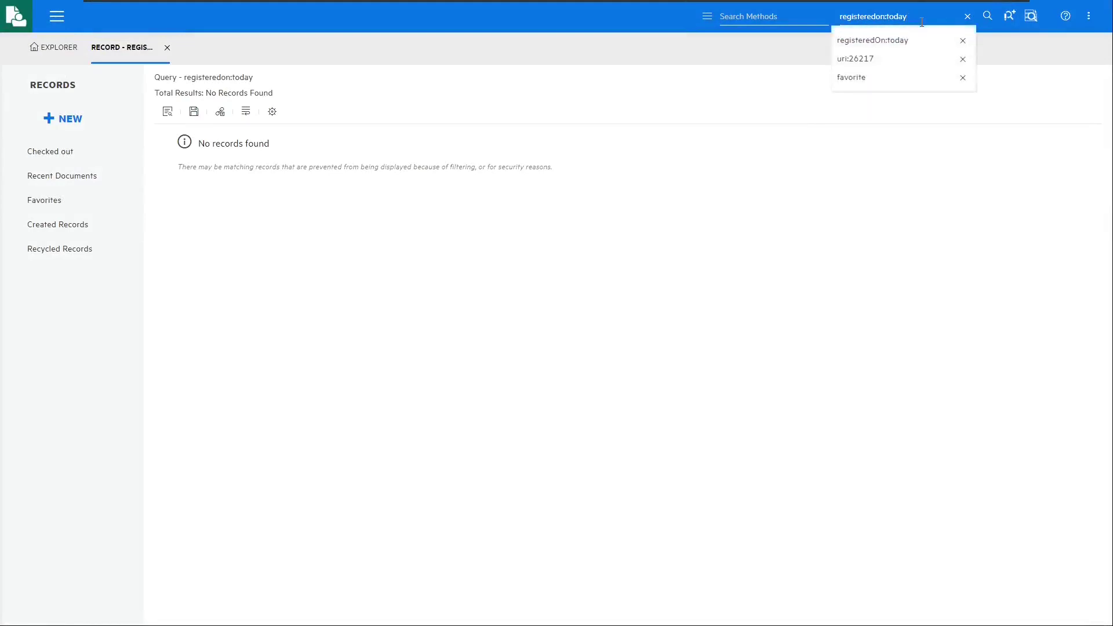
pyautogui.click(907, 40)
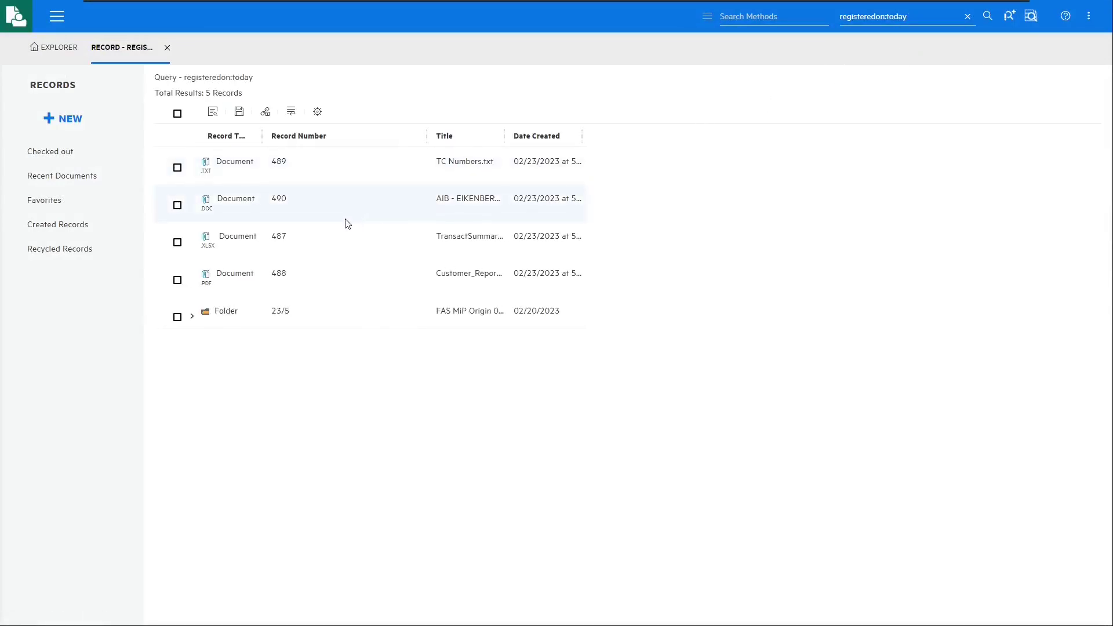
pyautogui.click(192, 316)
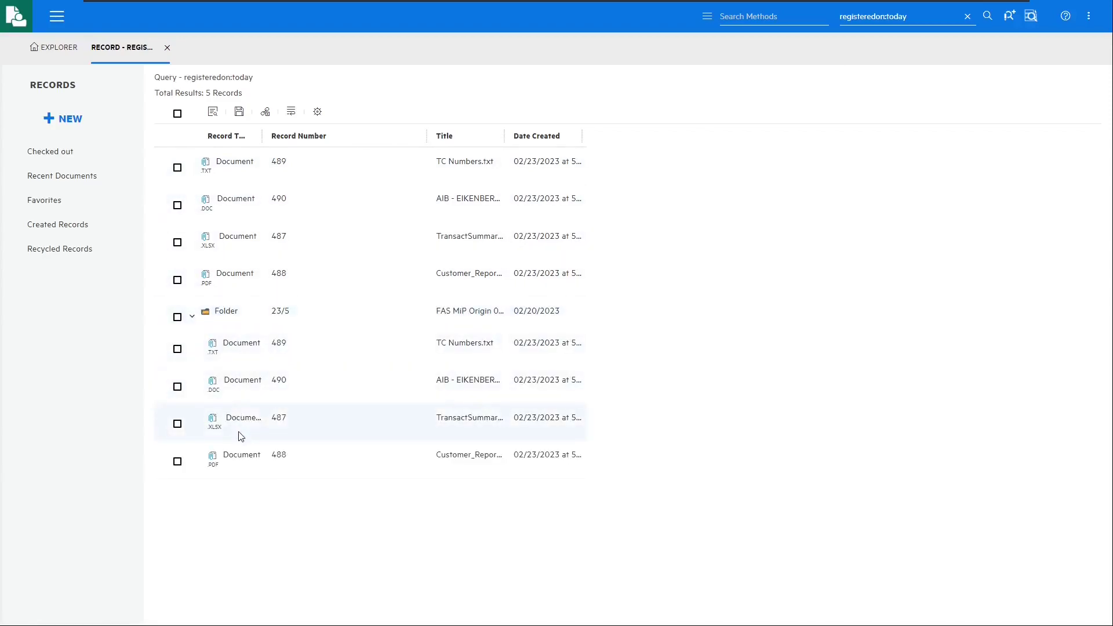
# Step: View the cash management agreement and the TransactSummary spreadsheet in the document viewer, closing each one
pyautogui.click(207, 207)
pyautogui.click(207, 207)
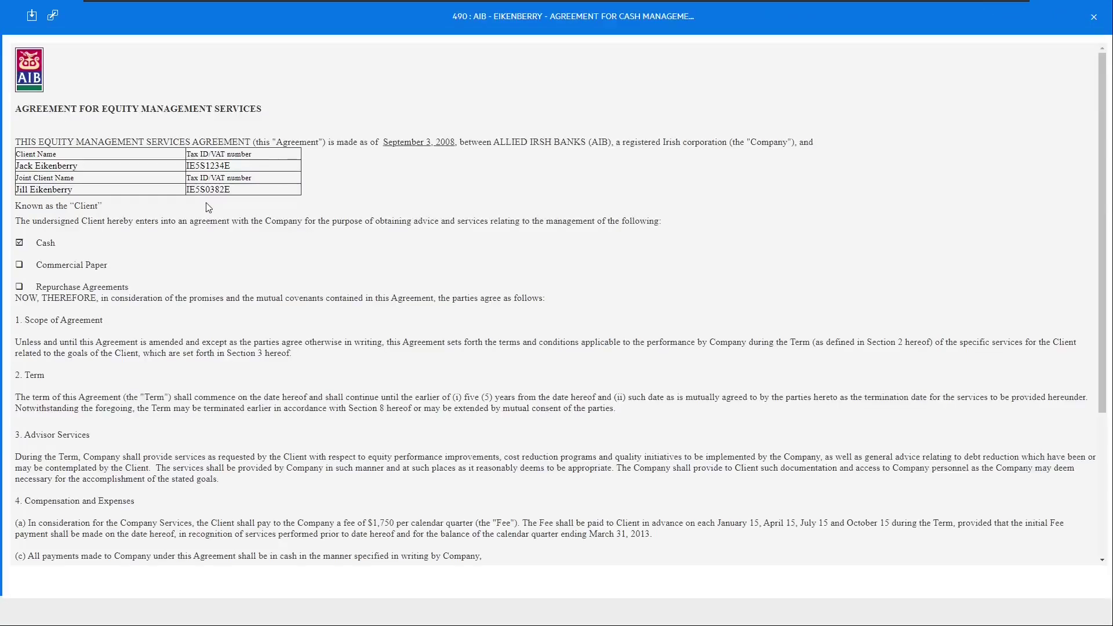
pyautogui.click(1094, 18)
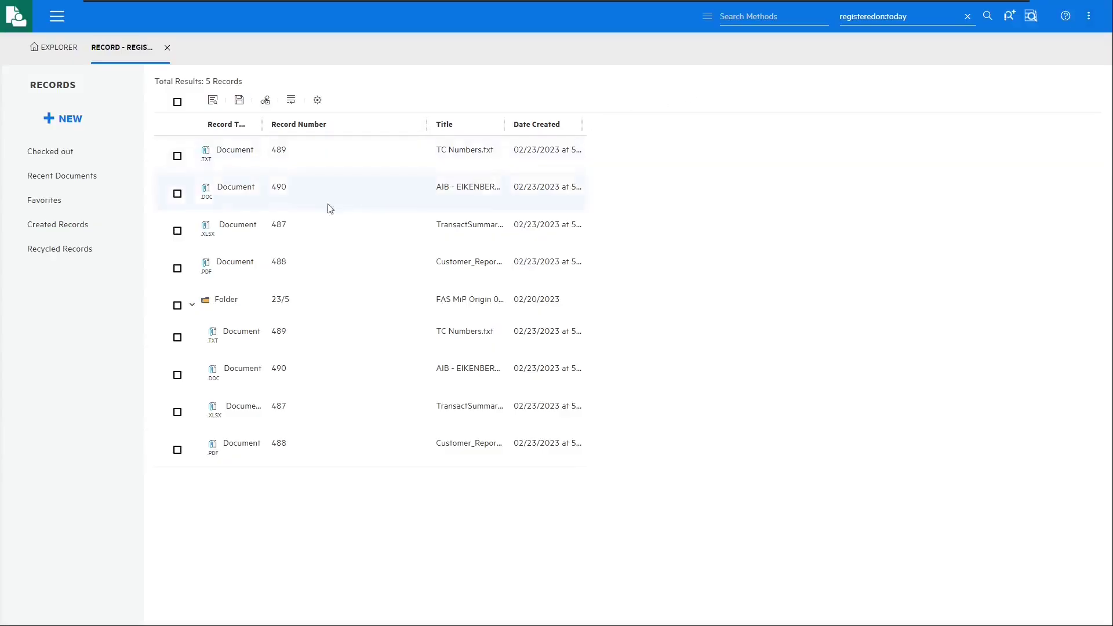
pyautogui.click(206, 235)
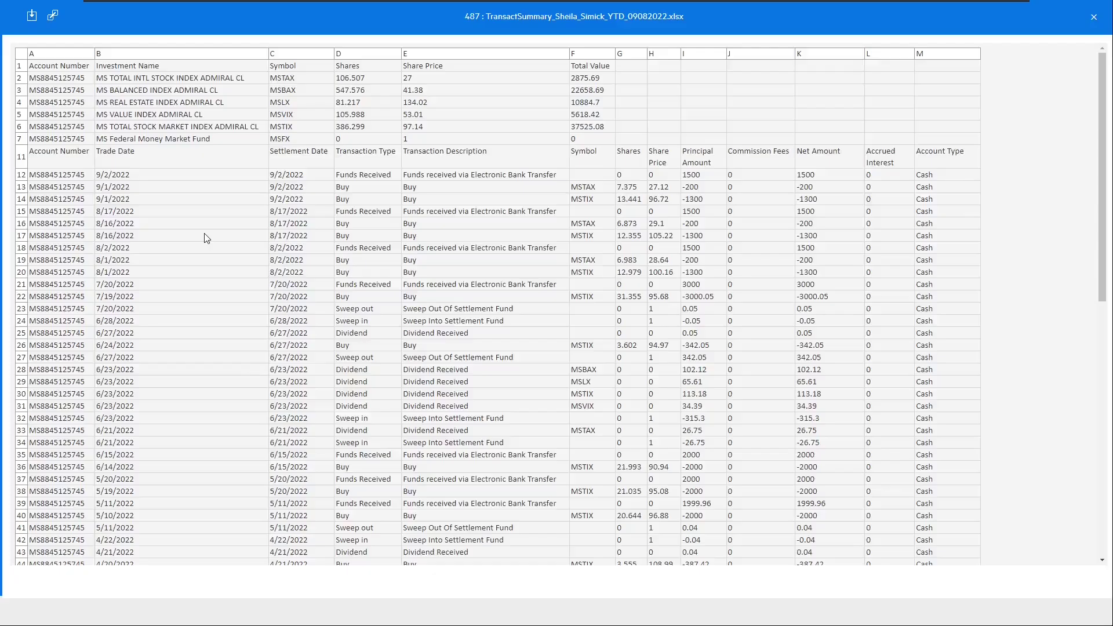
pyautogui.click(1094, 18)
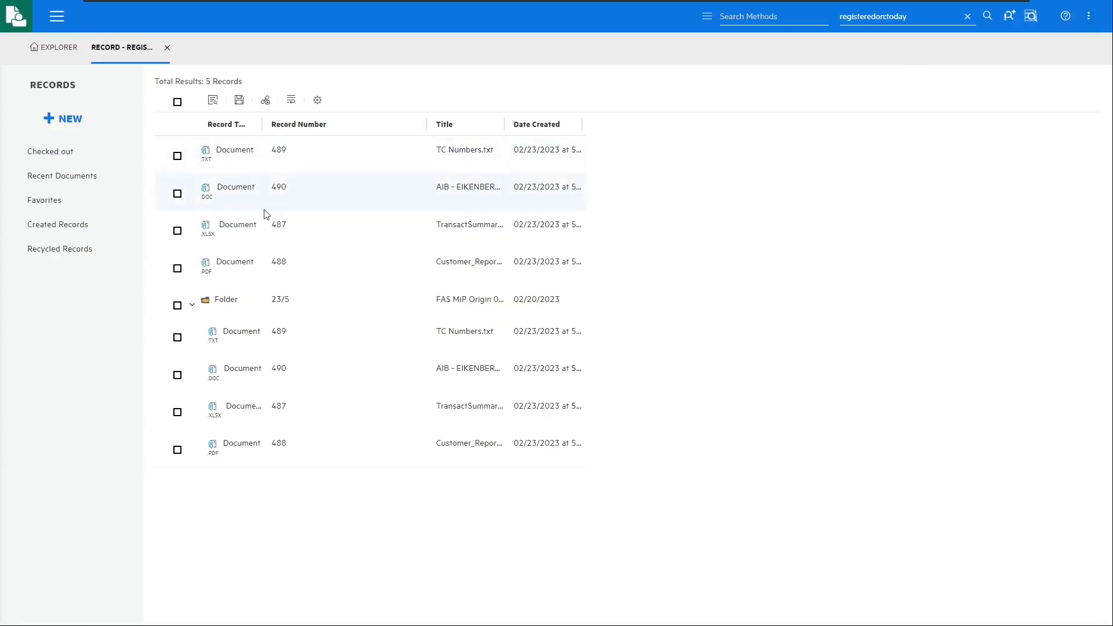
# Step: Review the agreement record's properties, including its container, retention schedule, source document and document store details
pyautogui.click(232, 188)
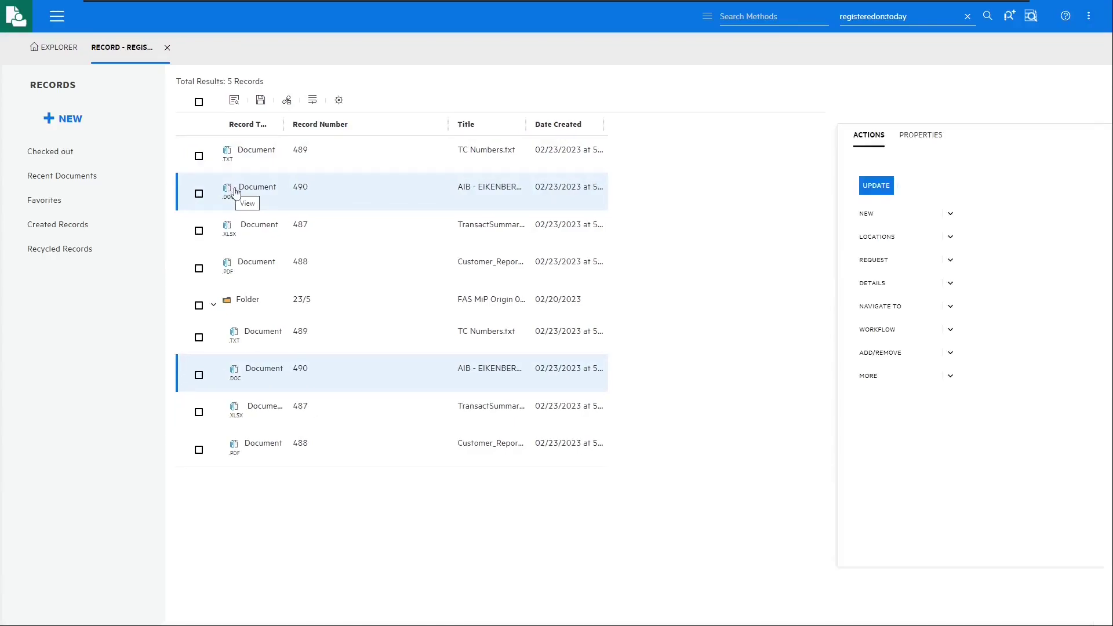
pyautogui.click(907, 139)
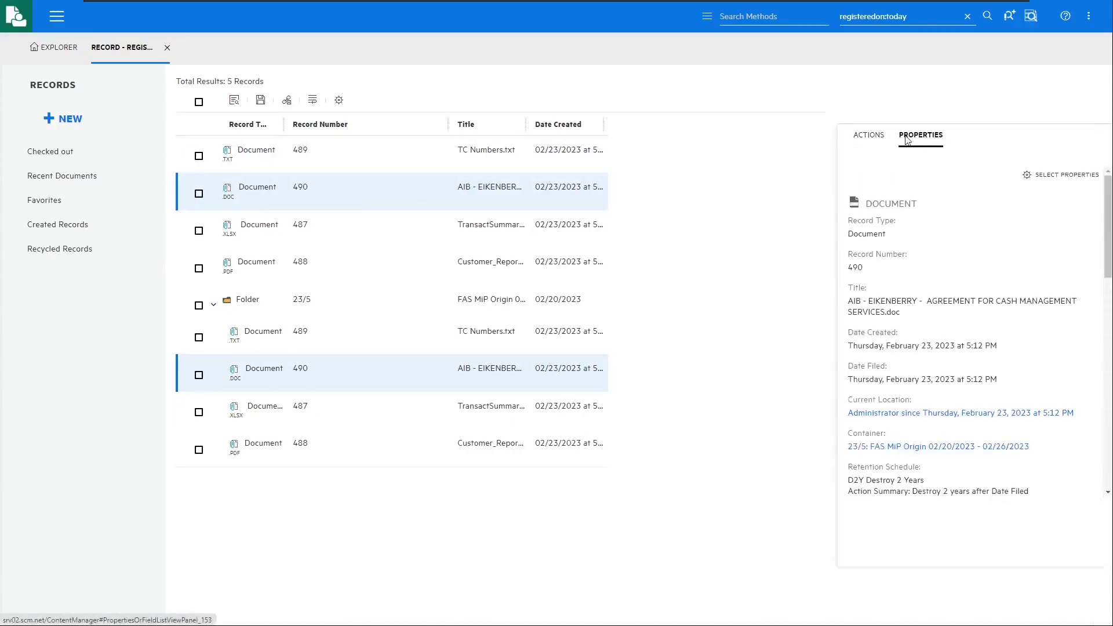
pyautogui.moveTo(1108, 264); pyautogui.dragTo(1104, 335)
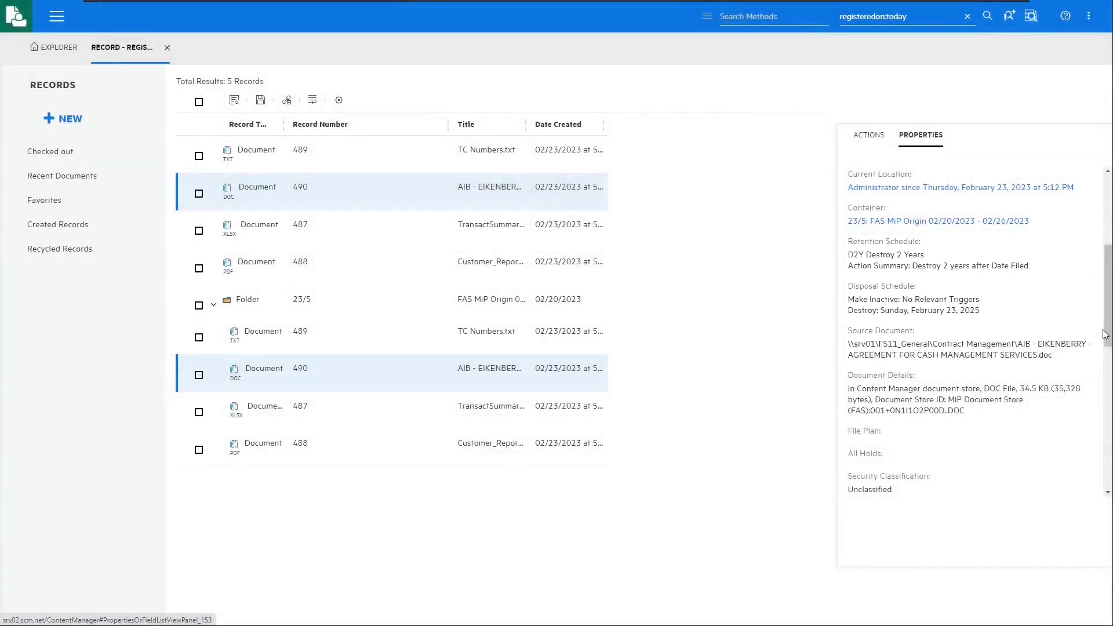
pyautogui.moveTo(1104, 334); pyautogui.dragTo(1104, 391)
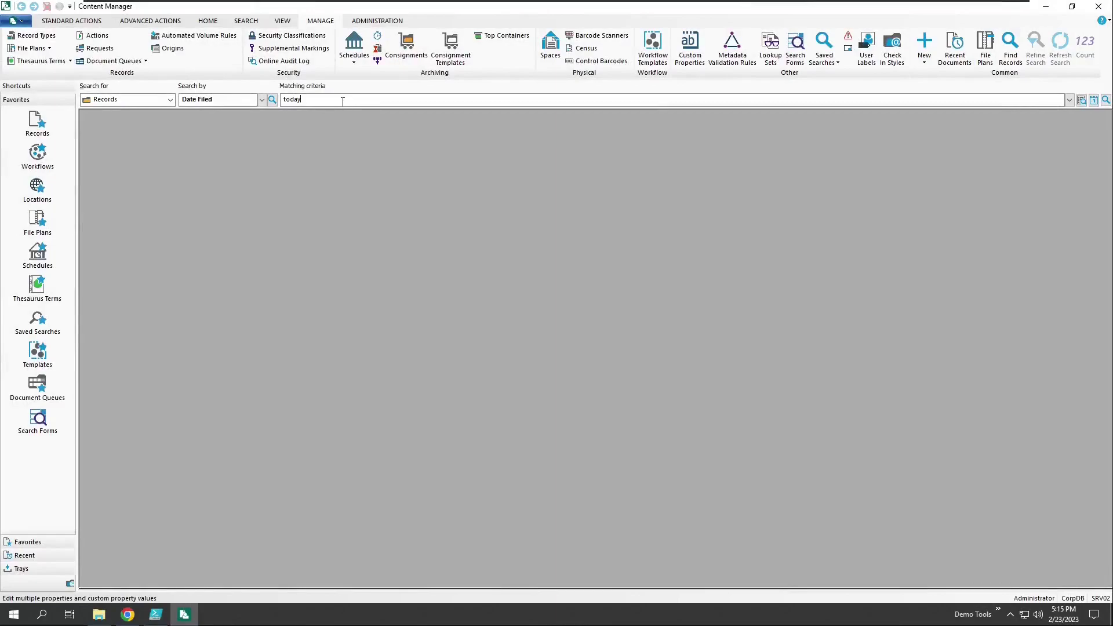
# Step: In the Content Manager desktop client, search for records with Date Filed today and expand the FAS MiP Origin folder
pyautogui.press('Return')
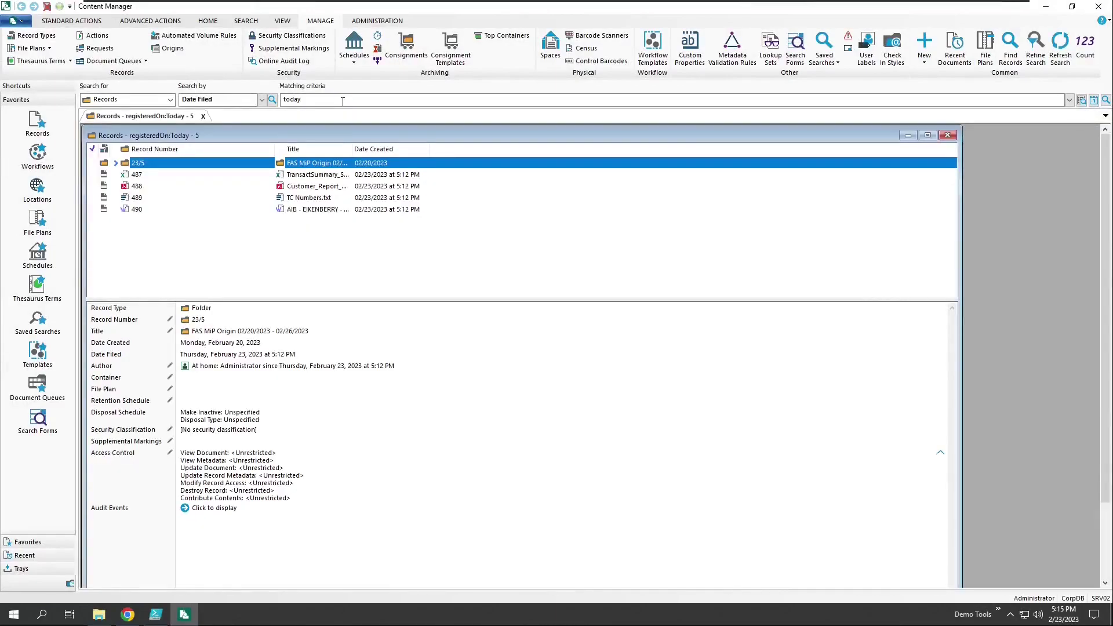
pyautogui.click(116, 164)
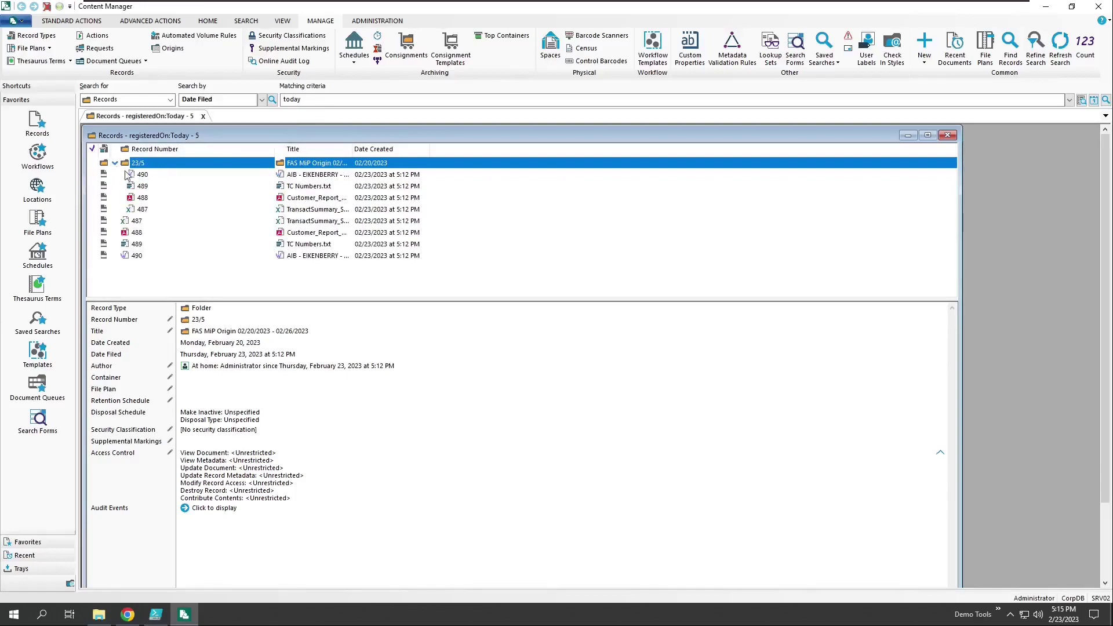
# Step: Select the agreement record inside the folder, maximize the results window, preview the document and return to its properties
pyautogui.click(139, 176)
pyautogui.doubleClick(156, 135)
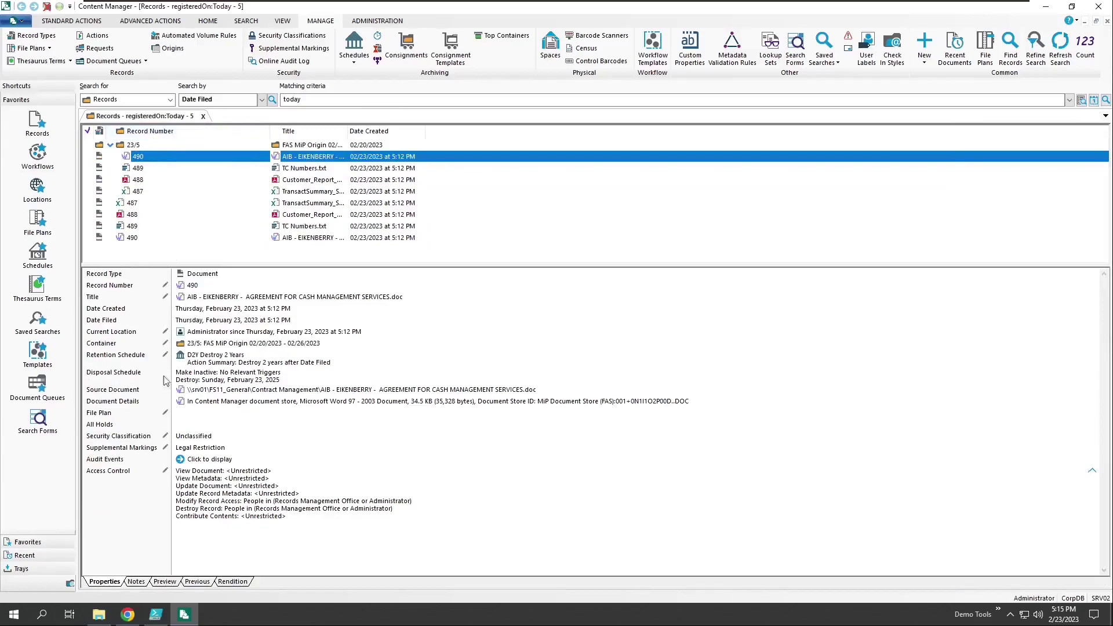
pyautogui.click(165, 582)
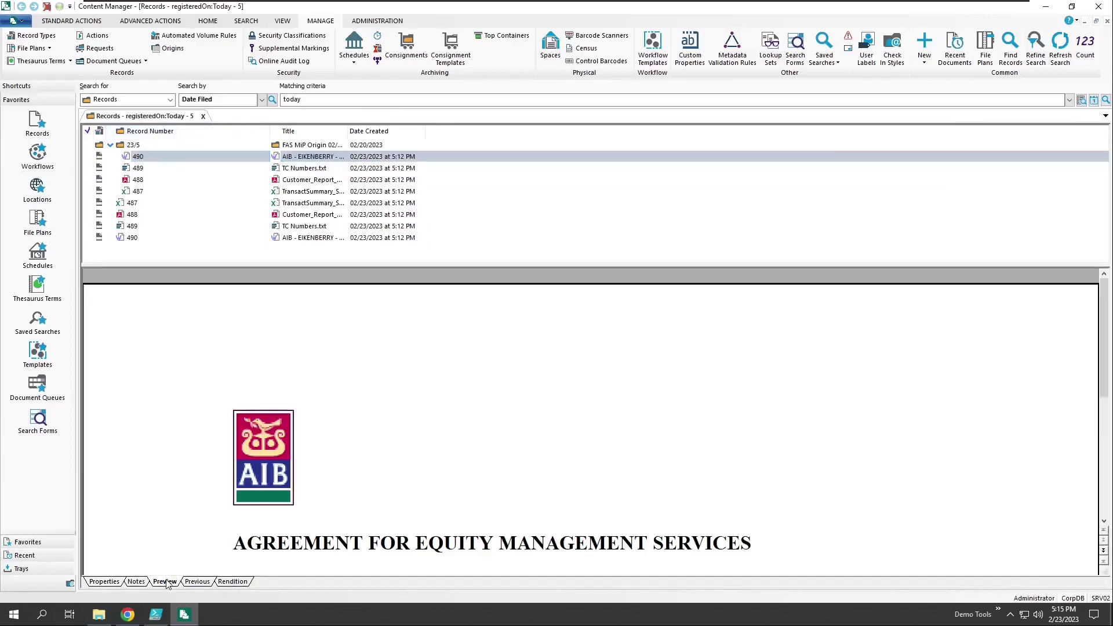
pyautogui.click(112, 584)
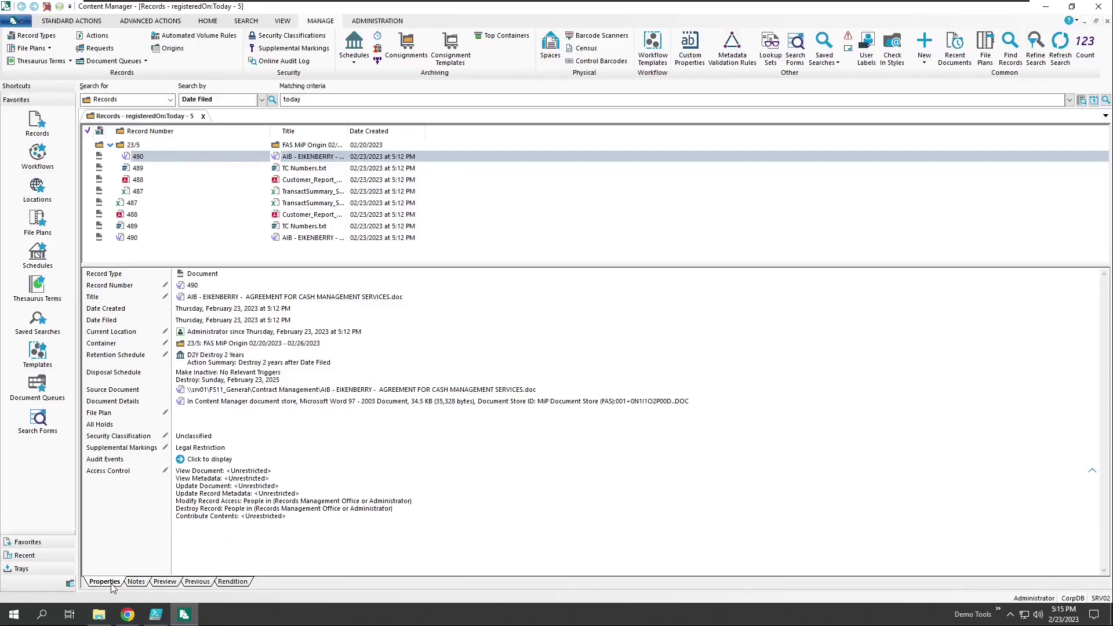
# Step: Copy the agreement record's source document path and open its folder, \\srv01\FS11_General\Contract Management, in File Explorer
pyautogui.click(207, 393)
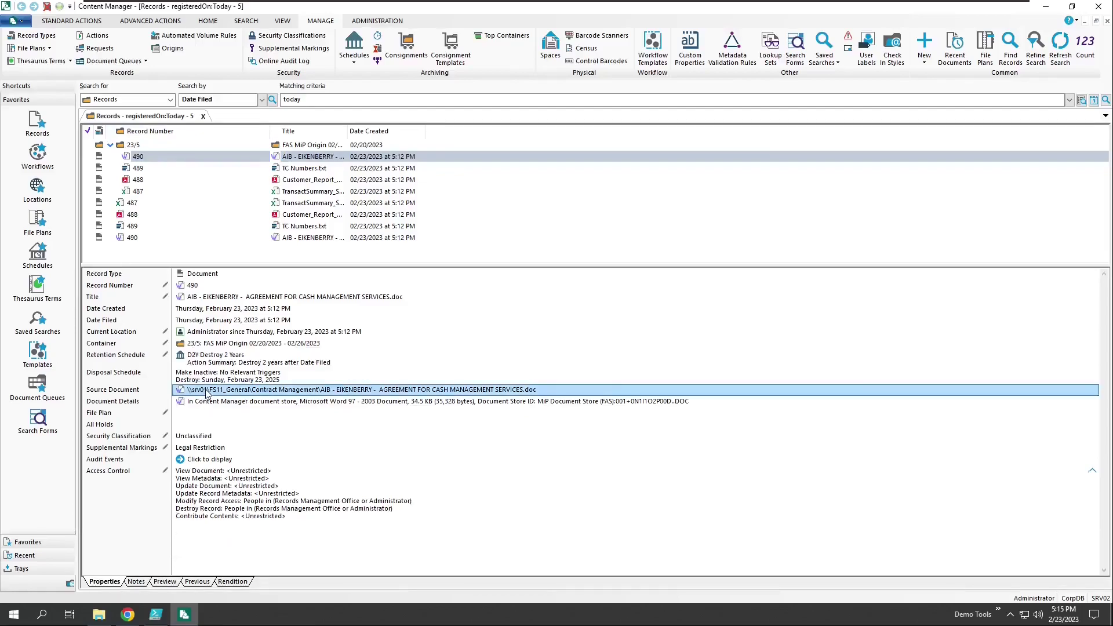
pyautogui.rightClick(209, 393)
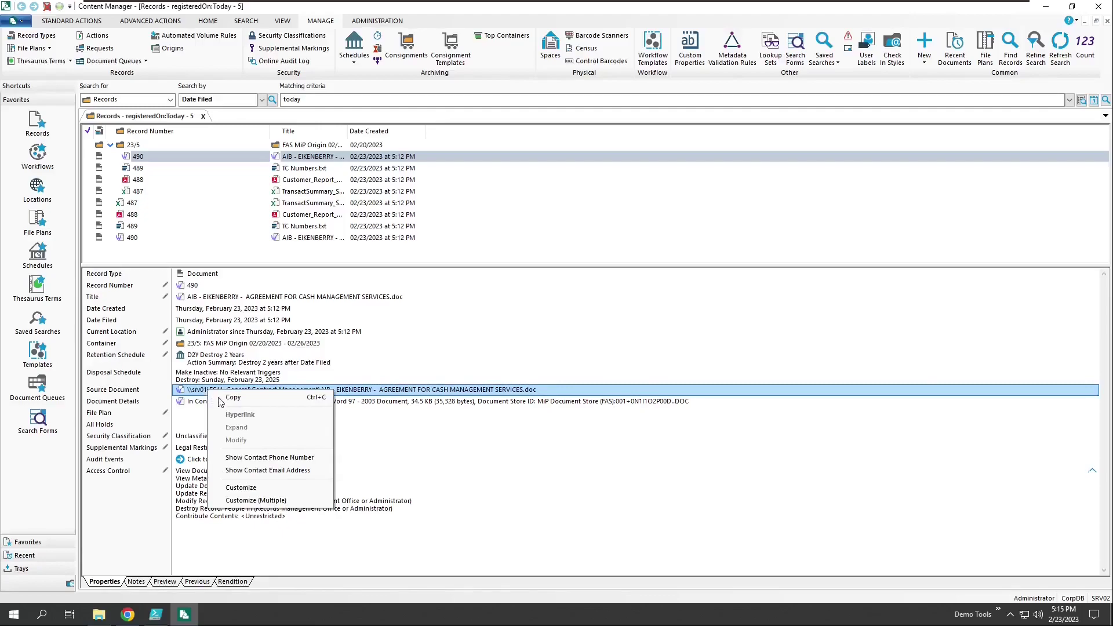
pyautogui.click(226, 399)
pyautogui.click(109, 606)
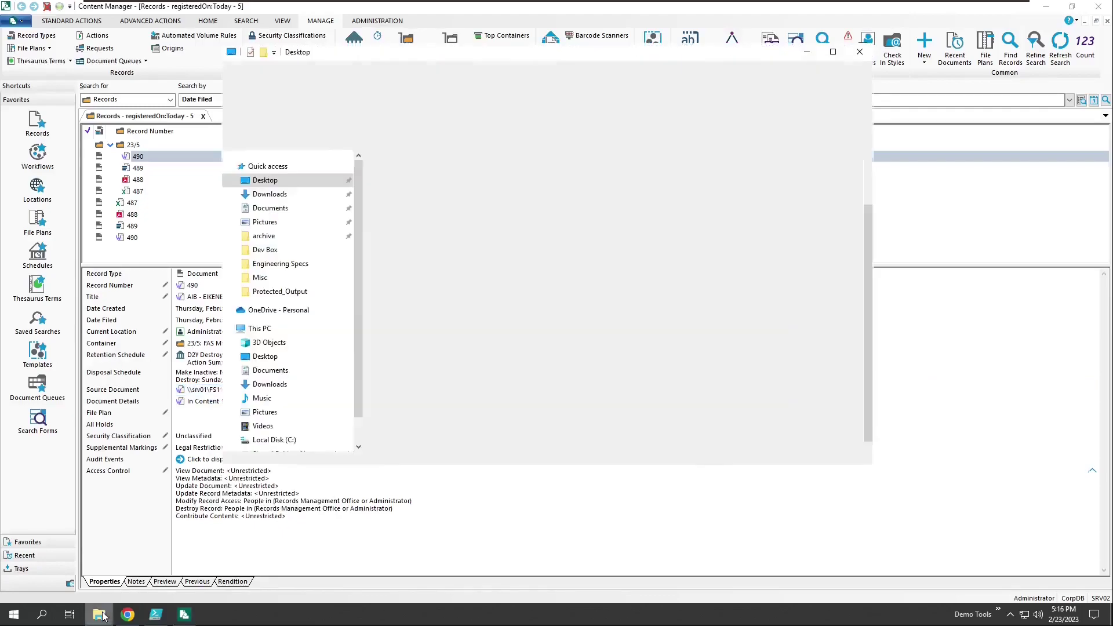
pyautogui.click(390, 139)
pyautogui.write('\\\\srv01\\FS11_General\\Contract Management\\AIB - EIKENBERRY -  AGREEMENT FOR CASH MANAGEMENT SERVICES.doc')
pyautogui.moveTo(436, 138); pyautogui.dragTo(700, 176)
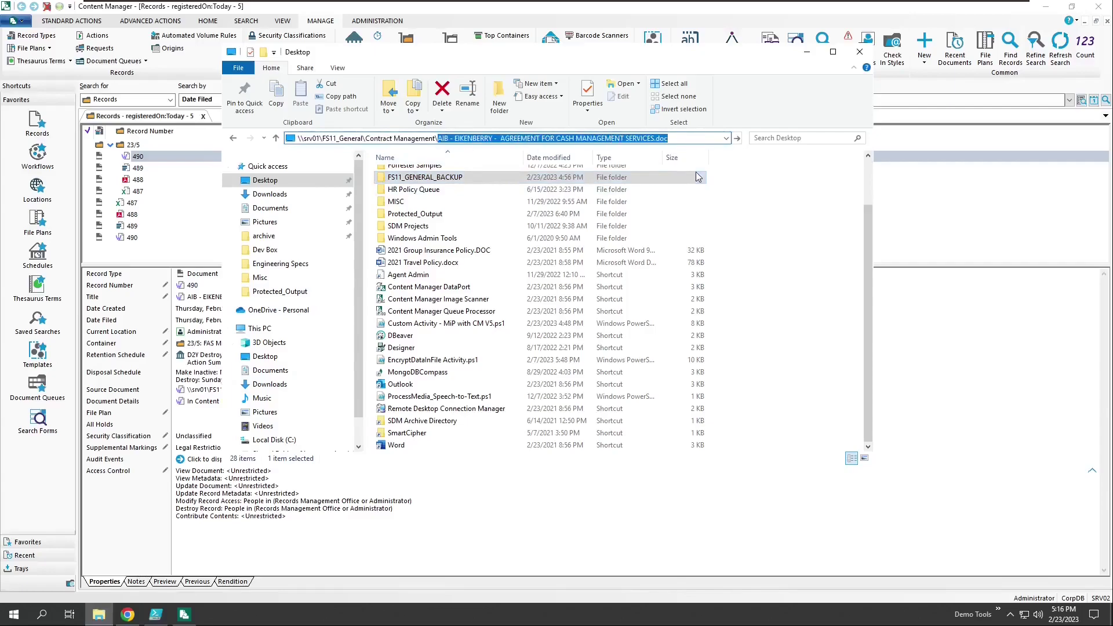
pyautogui.press('BackSpace')
pyautogui.press('Return')
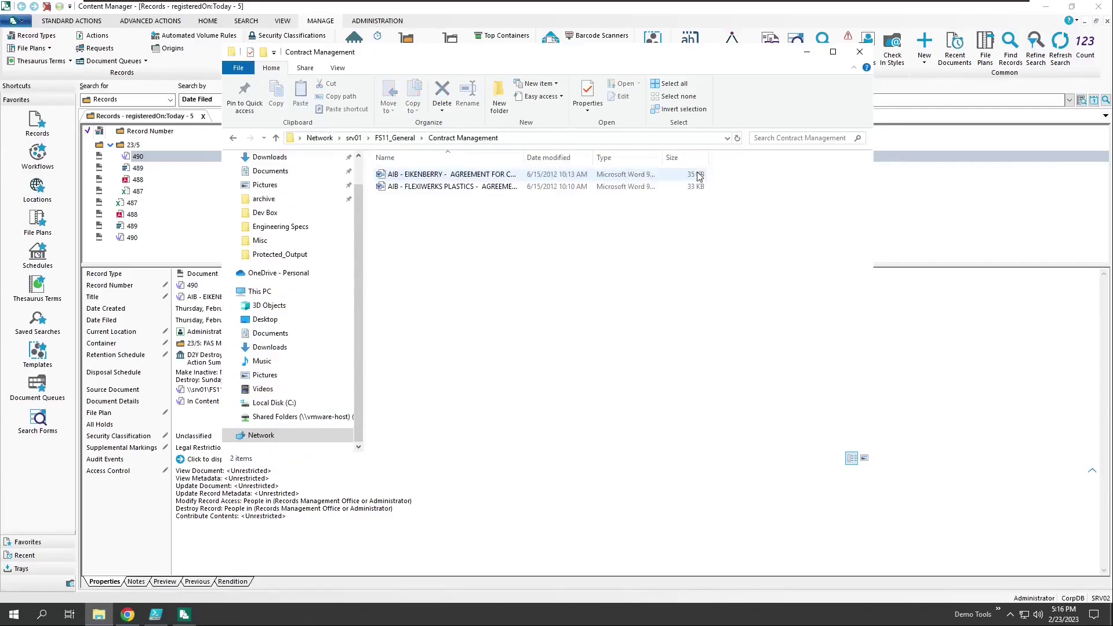
# Step: Widen the file name column, locate and select the source agreement file, and return to the Content Manager records
pyautogui.moveTo(524, 157); pyautogui.dragTo(580, 157)
pyautogui.click(530, 177)
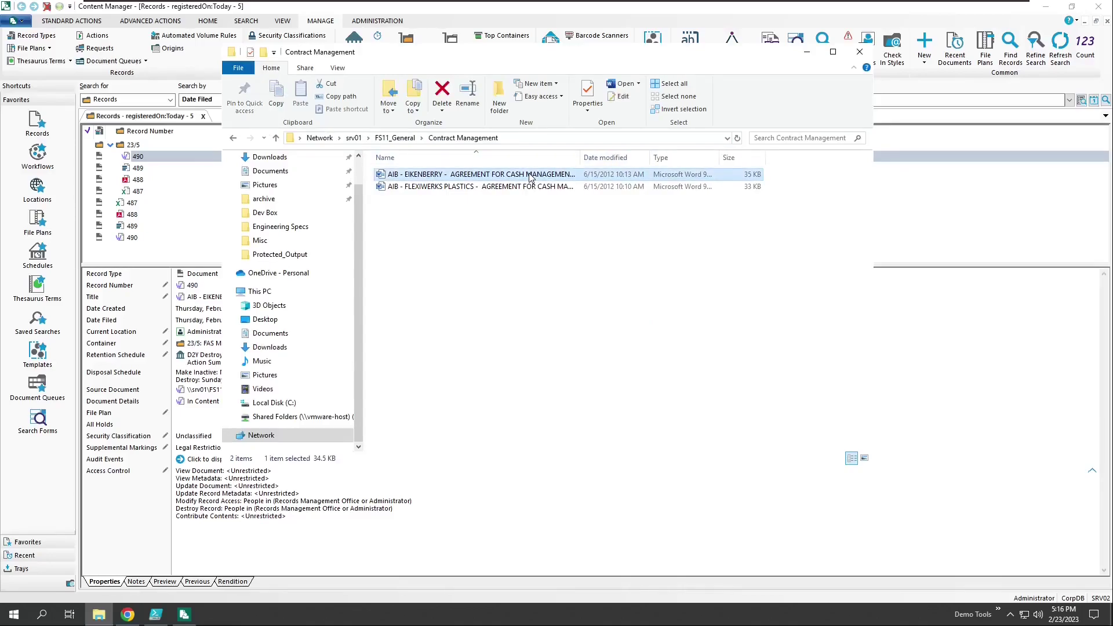
pyautogui.click(806, 52)
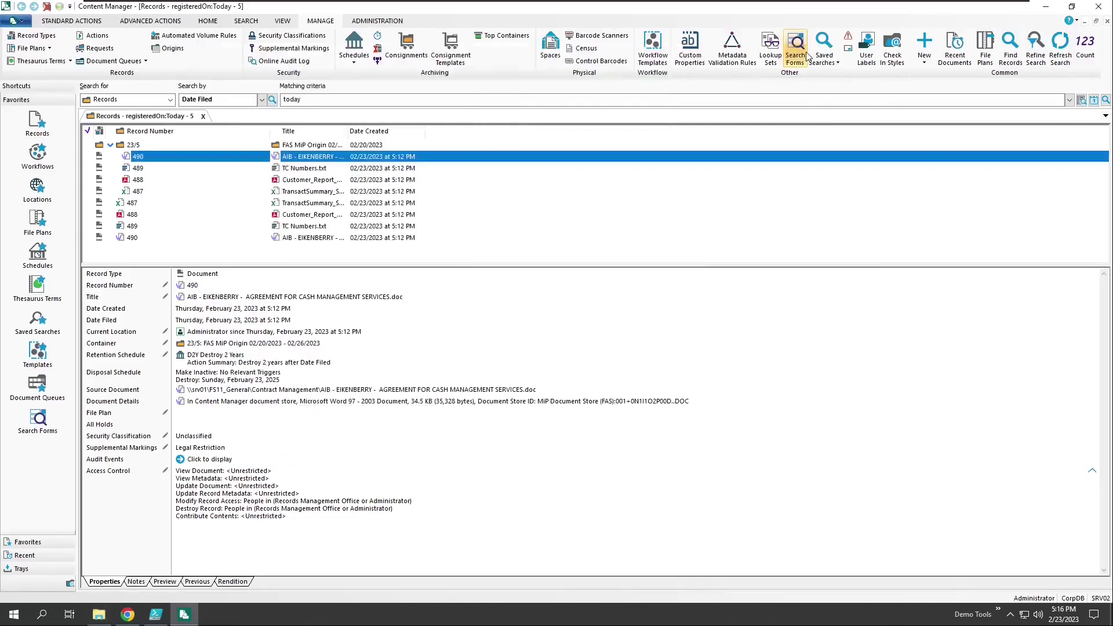
# Step: Delete the agreement record, sending the delete request to the external managed-in-place system, and check the Contract Management folder for the file
pyautogui.rightClick(344, 156)
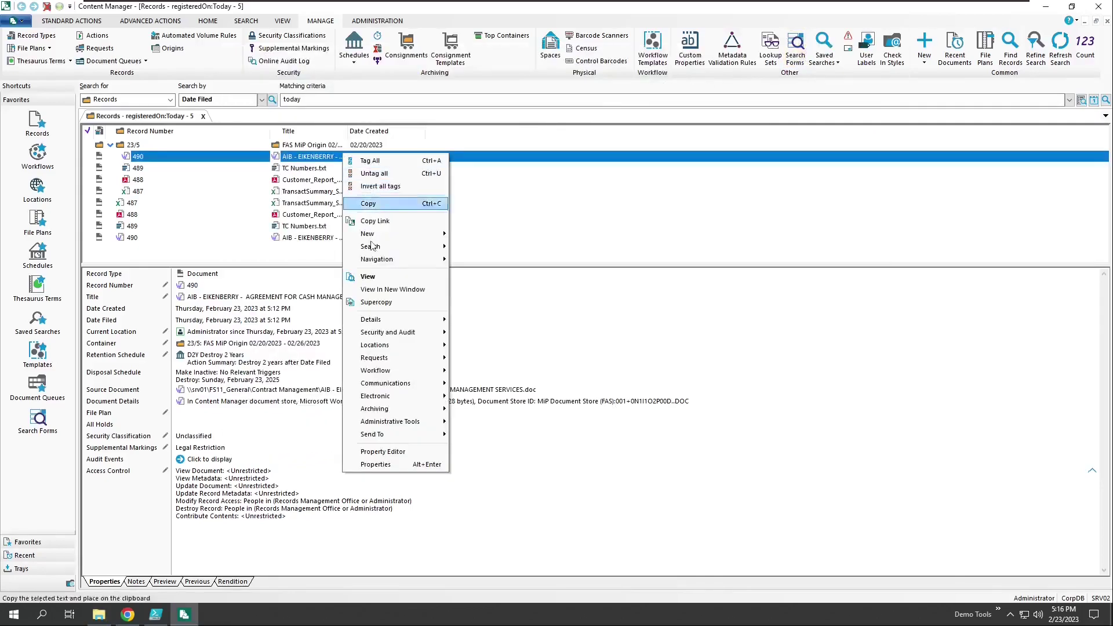
pyautogui.moveTo(382, 422)
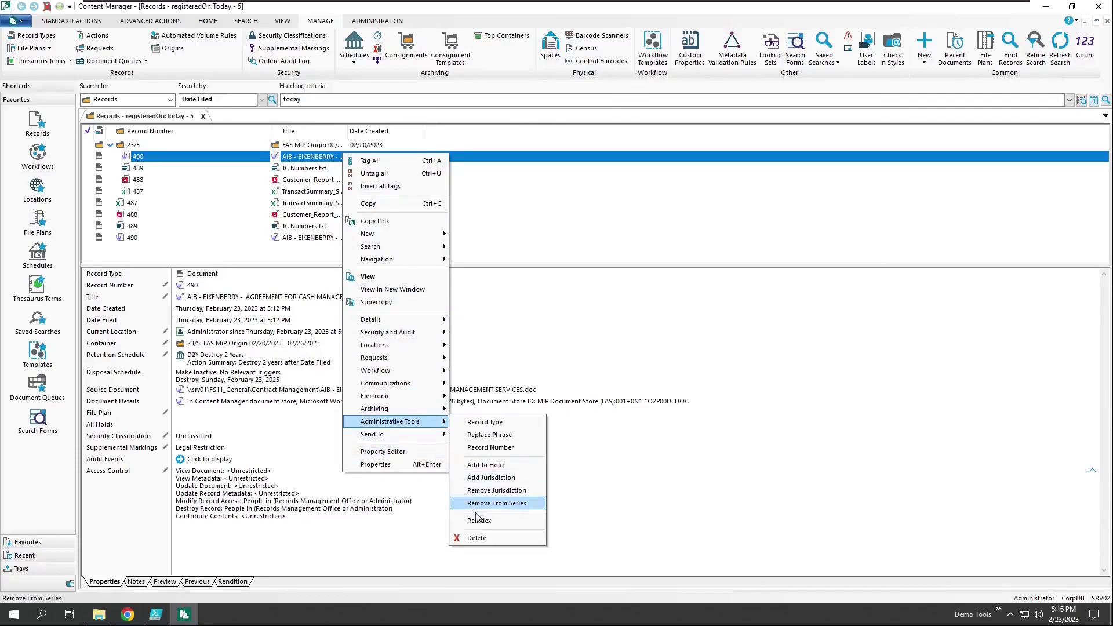
pyautogui.click(476, 538)
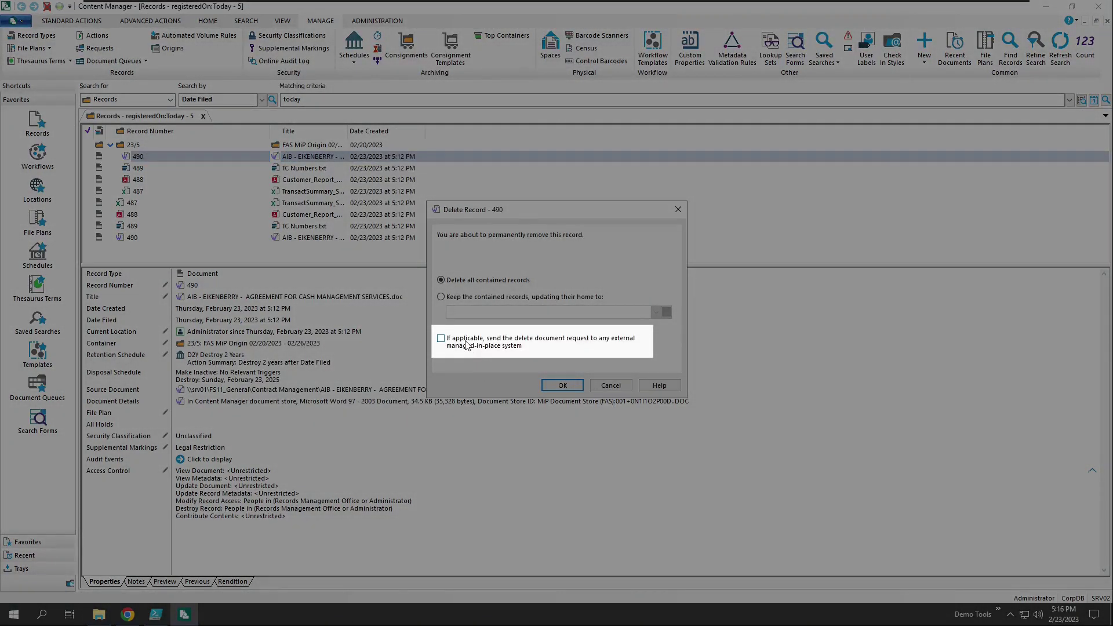
pyautogui.click(467, 344)
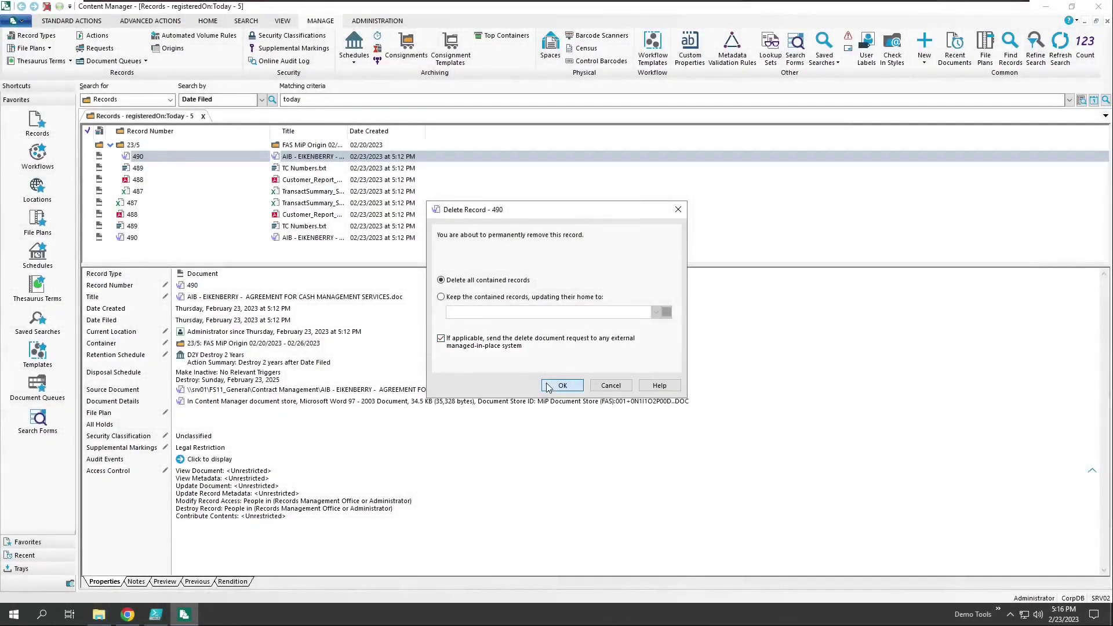
pyautogui.click(548, 386)
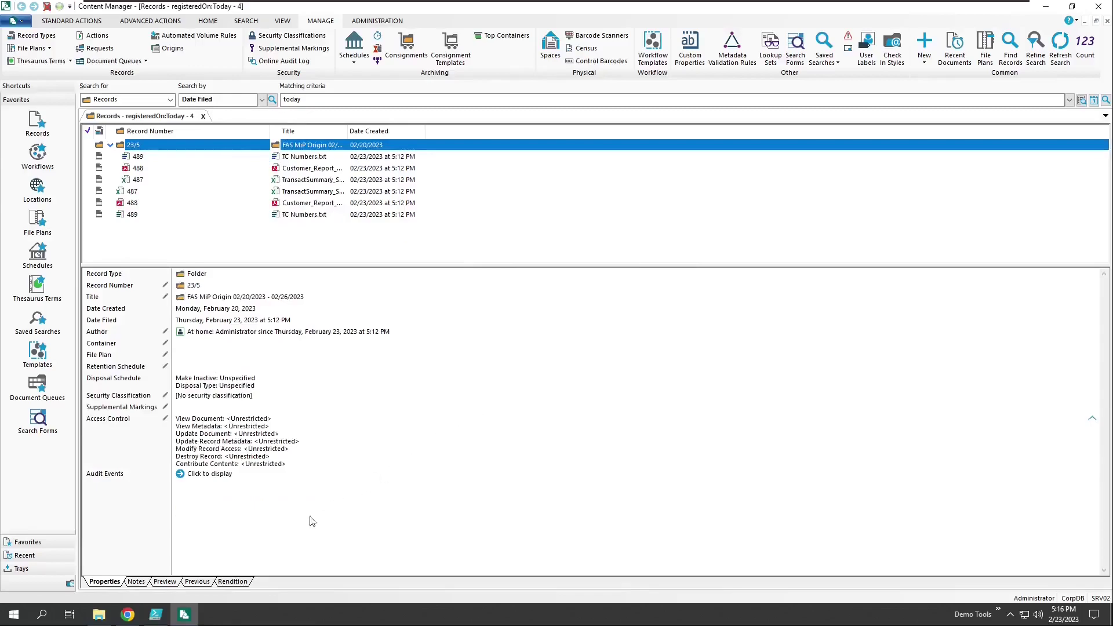
pyautogui.click(104, 614)
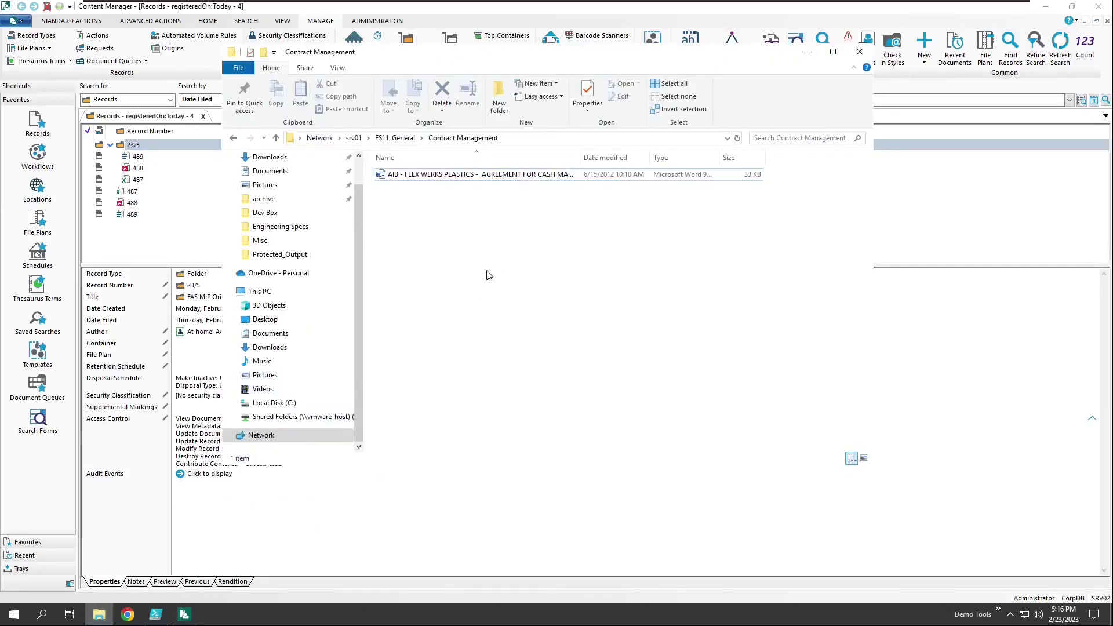
pyautogui.click(180, 243)
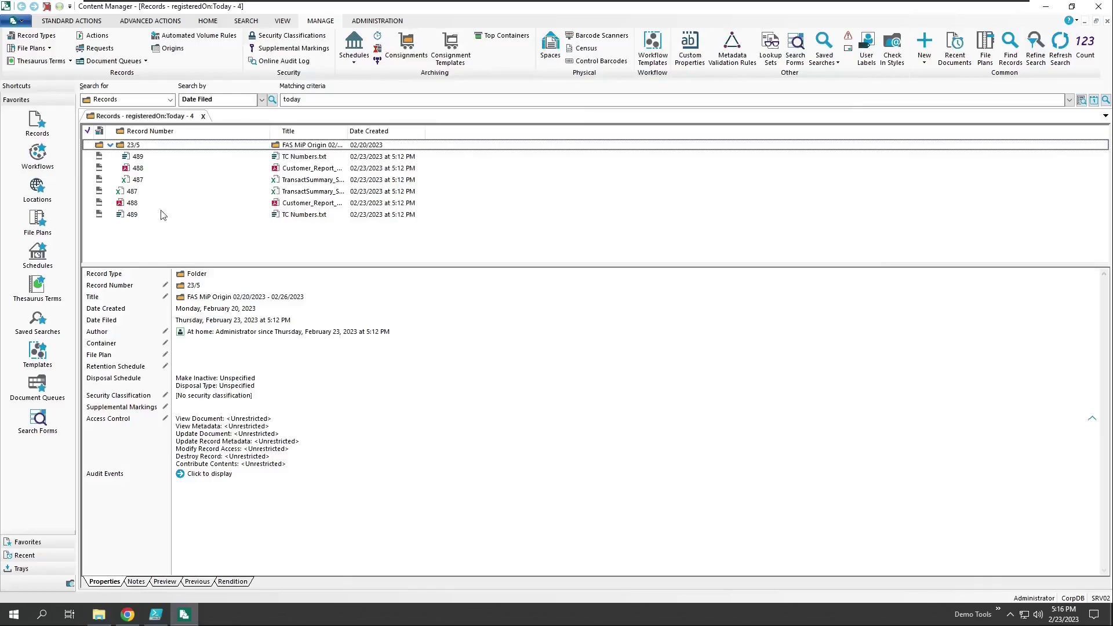
# Step: Copy the source path of Customer_Report_Batch_PDF_DAC (10).pdf, open \\srv01\FS11_General\Finance\Invoices in File Explorer, and compare it with the record
pyautogui.click(148, 169)
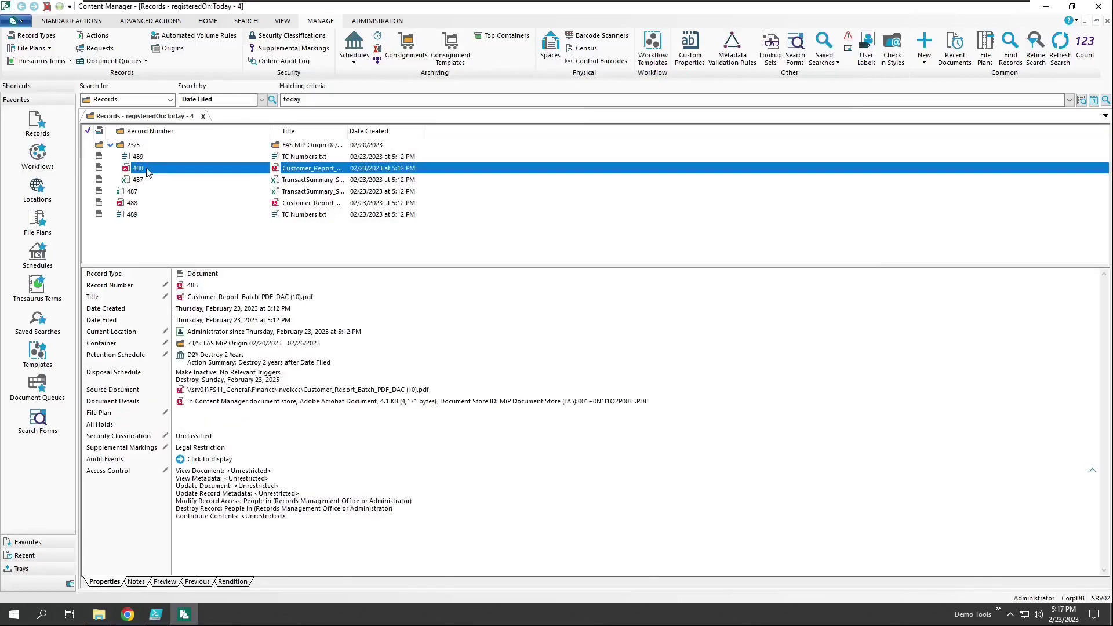
pyautogui.click(207, 392)
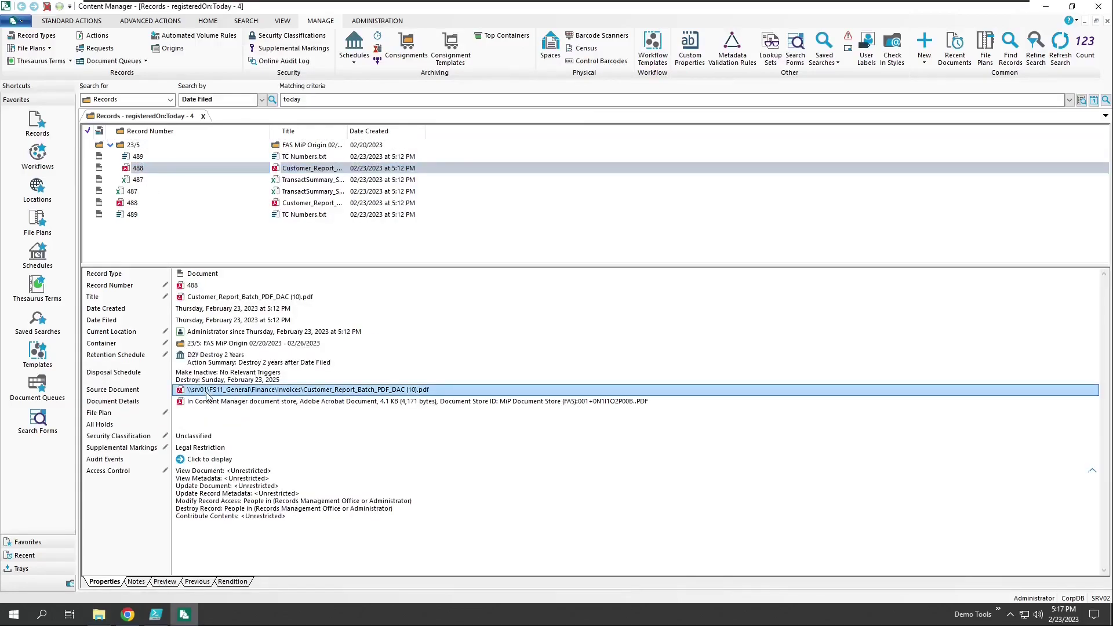
pyautogui.rightClick(207, 394)
pyautogui.click(221, 400)
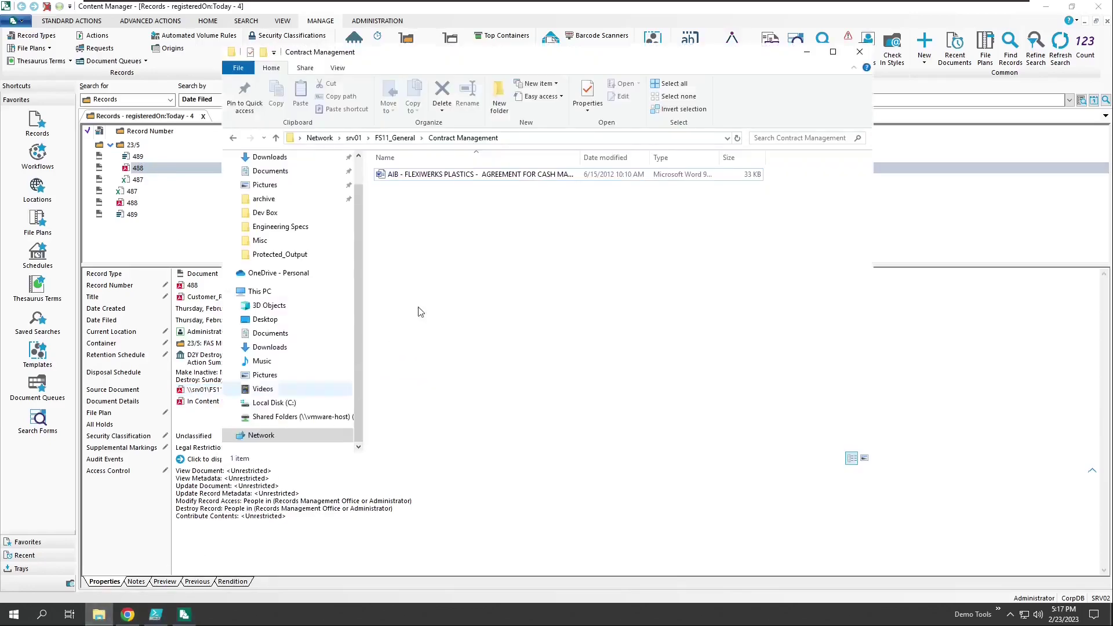
pyautogui.click(534, 138)
pyautogui.write('\\\\srv01\\FS11_General\\Finance\\Invoices\\Customer_Report_Batch_PDF_DAC (10).pdf')
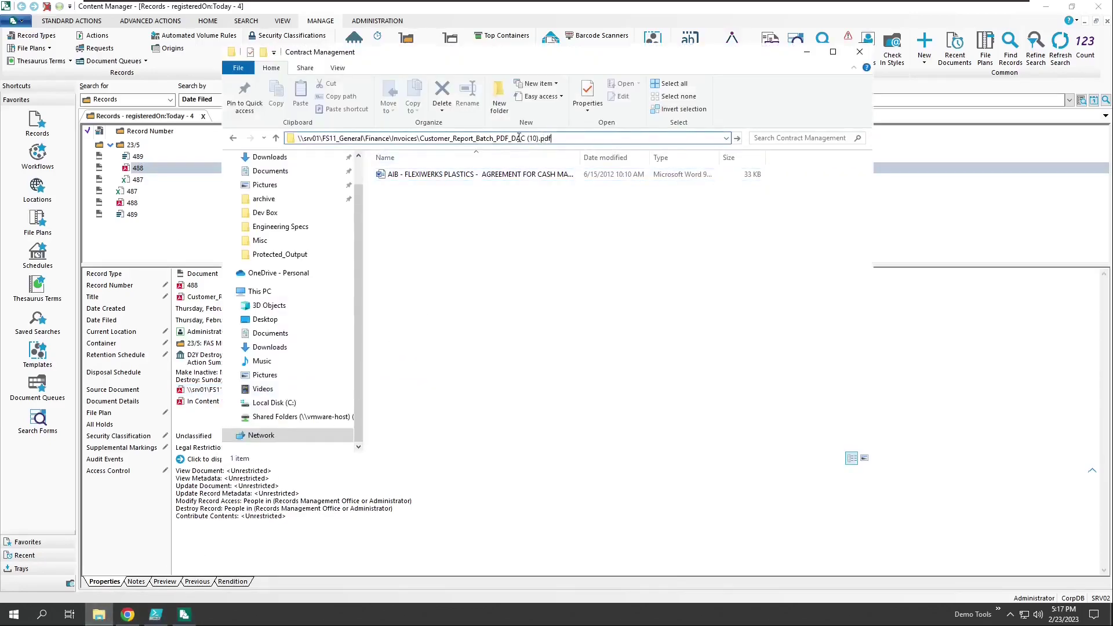
pyautogui.moveTo(419, 138); pyautogui.dragTo(605, 142)
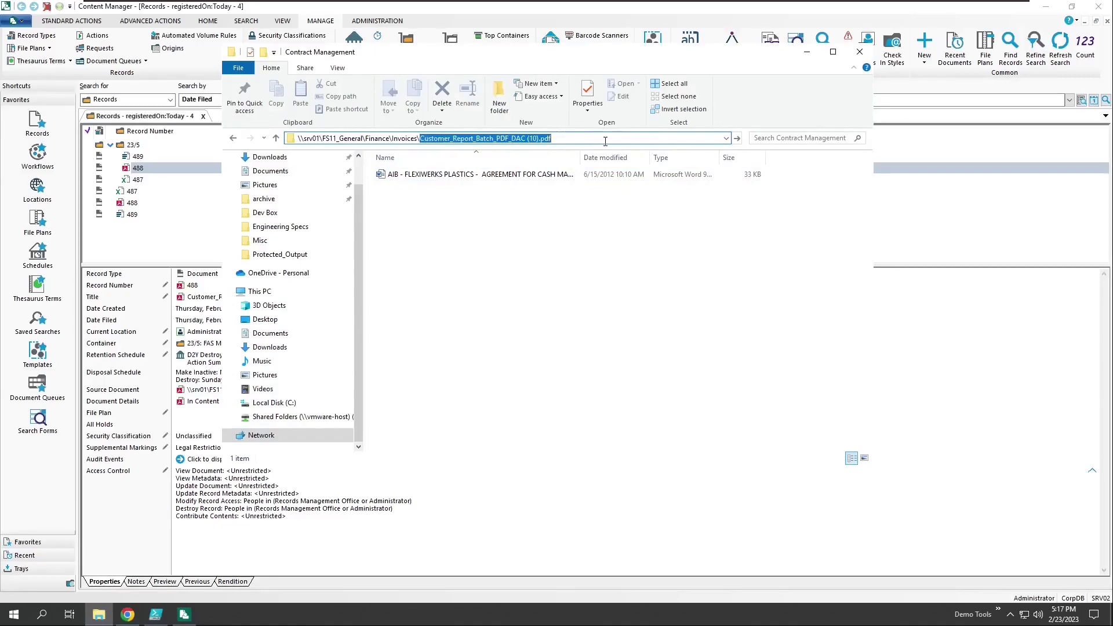
pyautogui.press('BackSpace')
pyautogui.press('Return')
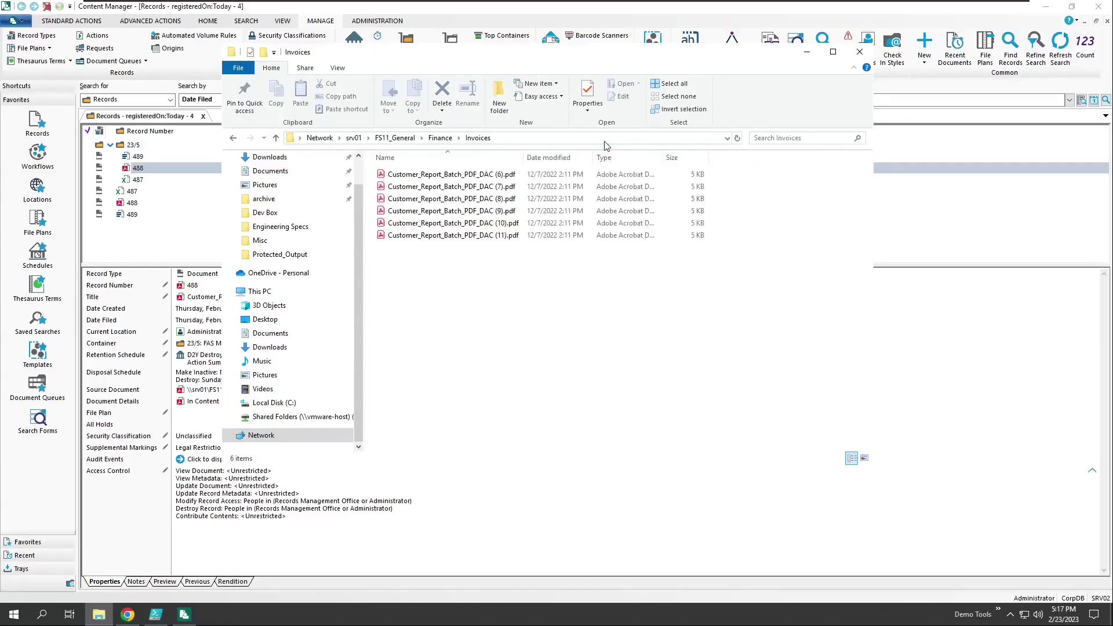
pyautogui.moveTo(587, 58); pyautogui.dragTo(822, 74)
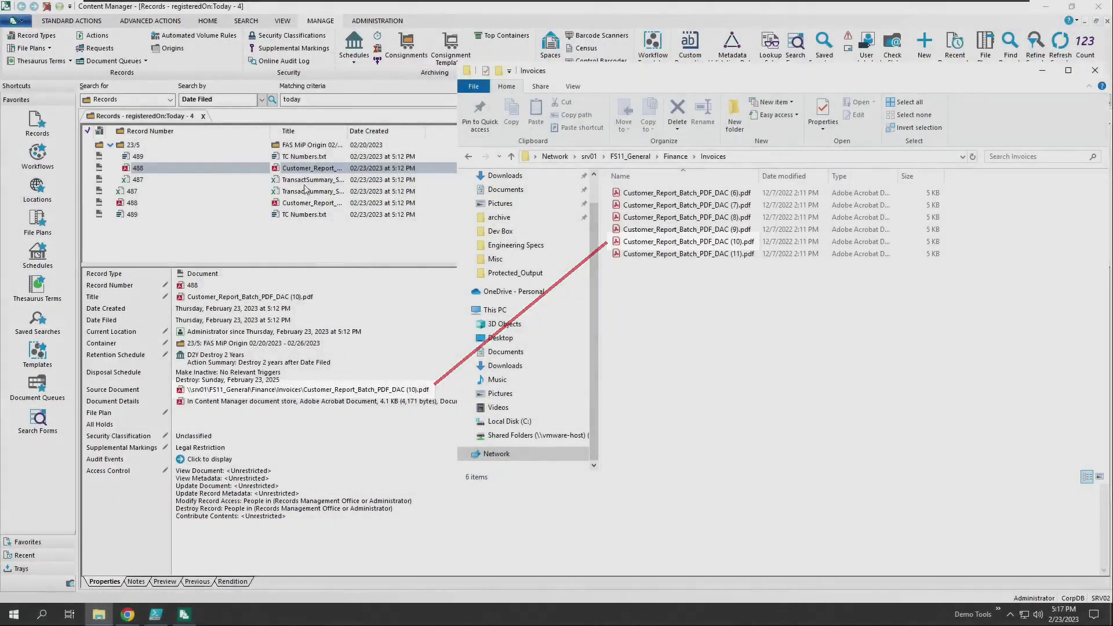
# Step: Try to dispose of the Customer_Report_Batch_PDF_DAC (10).pdf record with its disposition changed to Destroyed, and close the disposal dialog
pyautogui.click(304, 168)
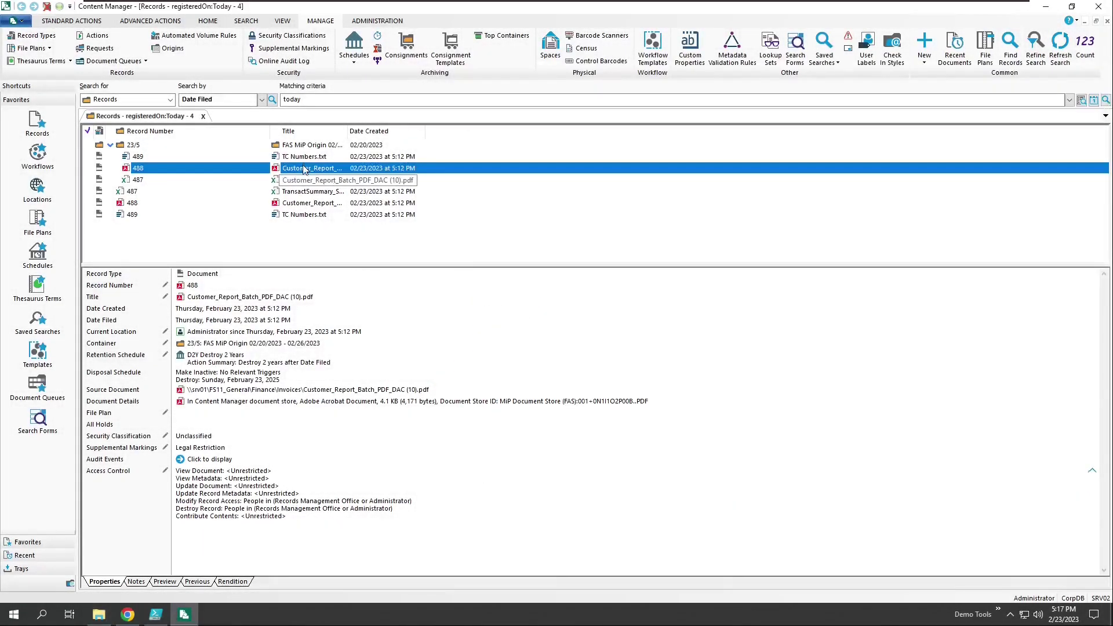
pyautogui.rightClick(306, 169)
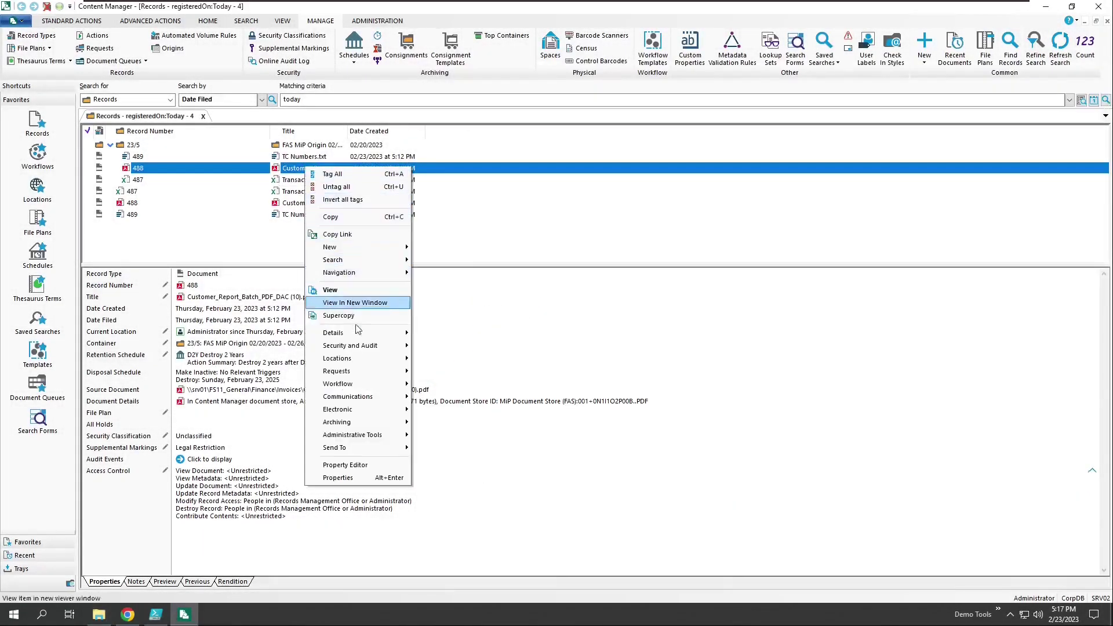
pyautogui.moveTo(357, 425)
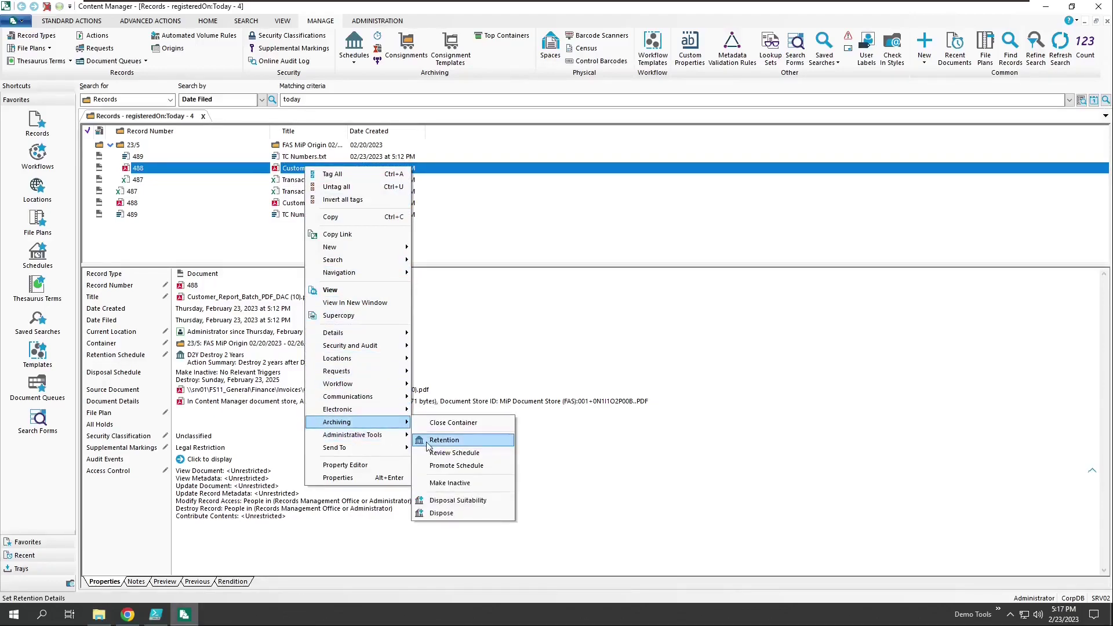
pyautogui.click(444, 514)
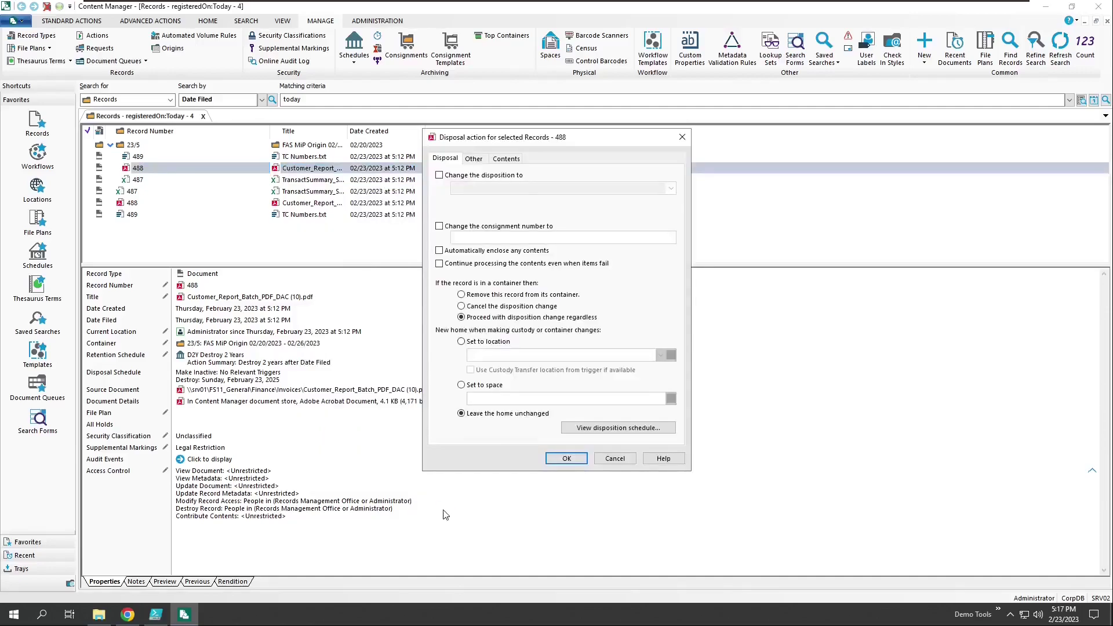
pyautogui.click(440, 175)
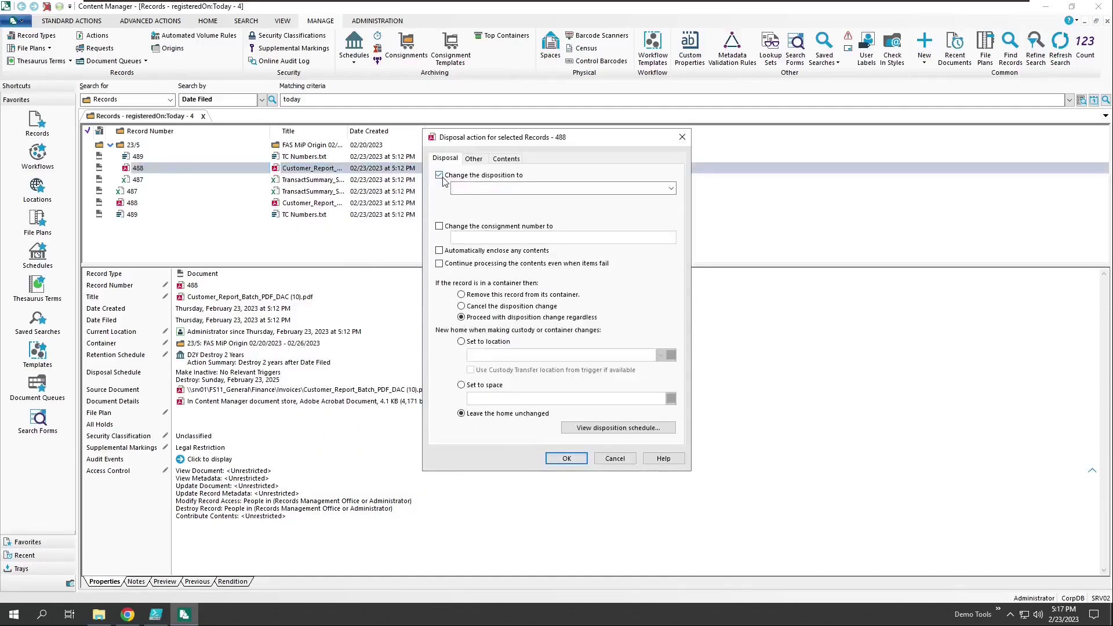
pyautogui.click(575, 190)
pyautogui.click(520, 218)
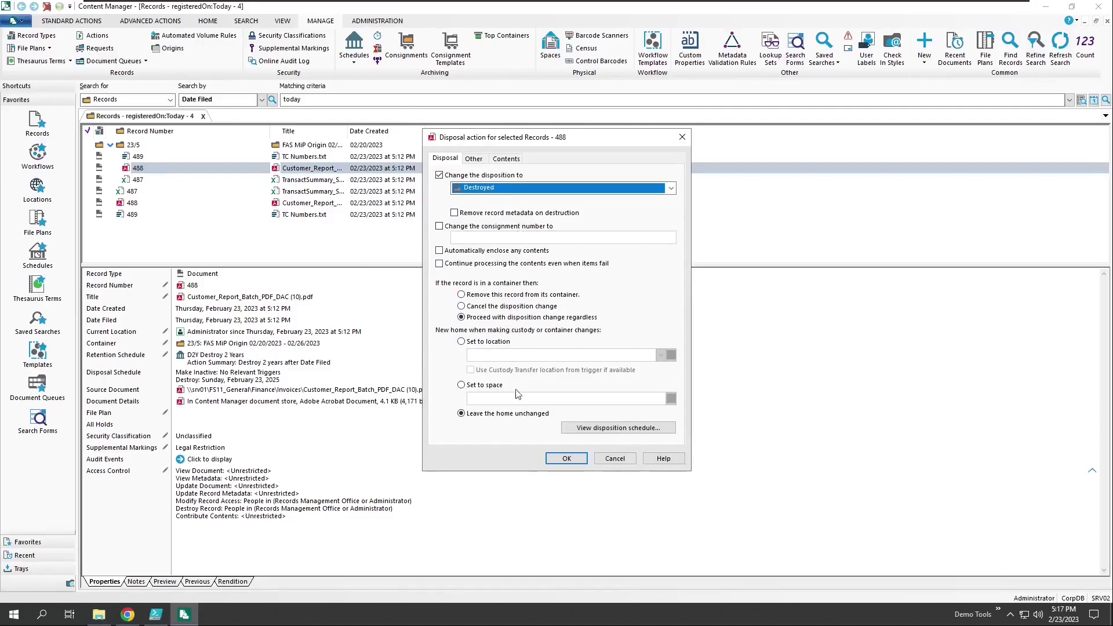
pyautogui.click(567, 458)
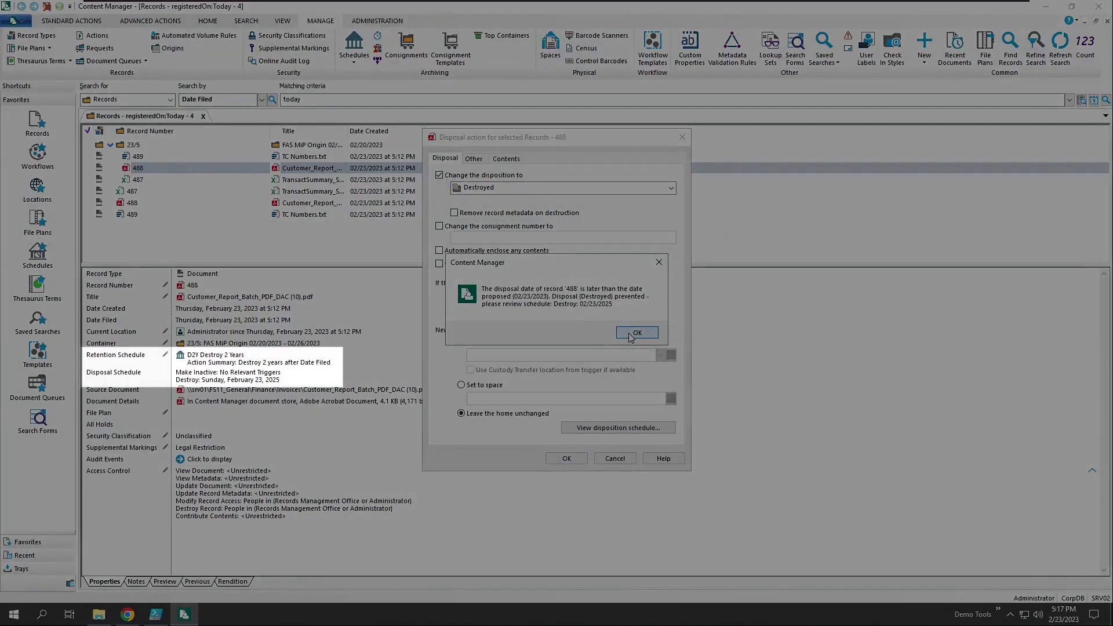
pyautogui.click(637, 332)
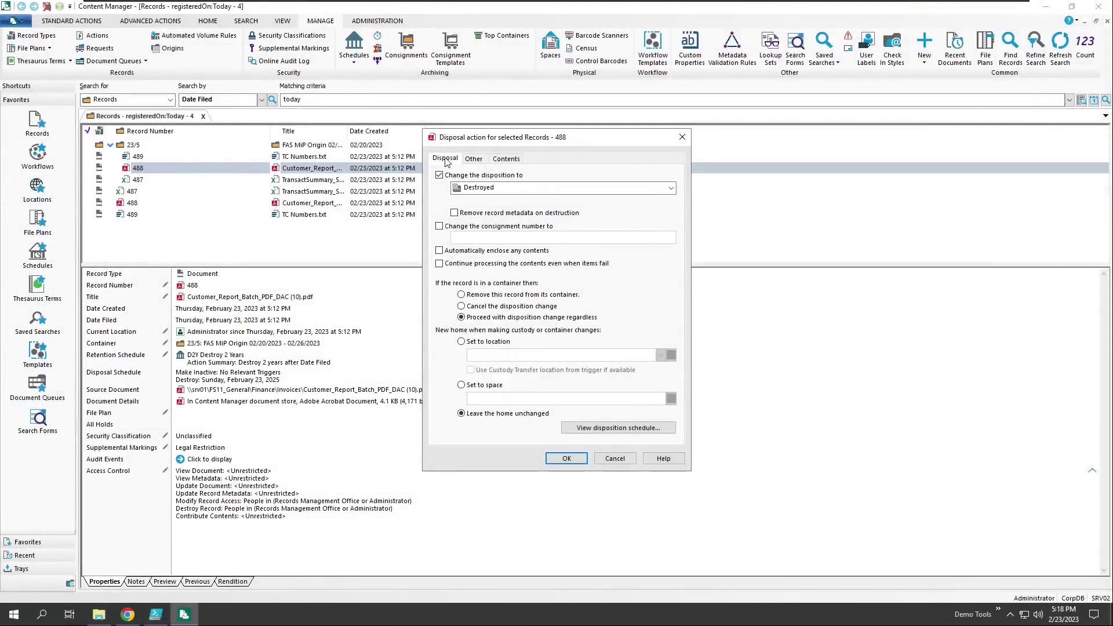
pyautogui.click(683, 139)
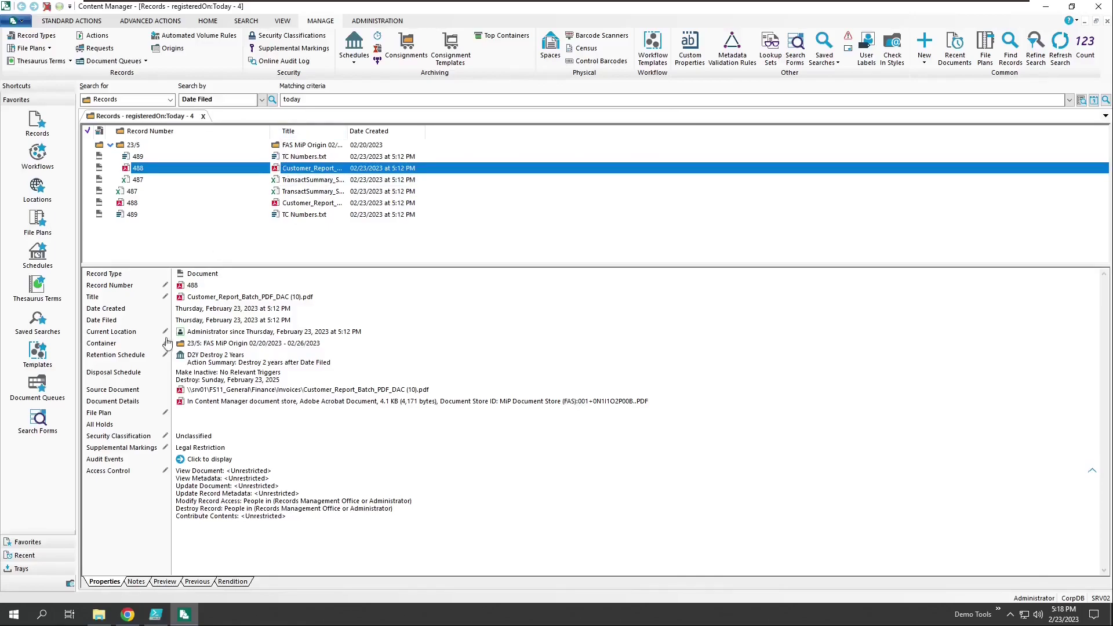
# Step: Modify the customer report record's retention settings to remove any existing schedule
pyautogui.click(165, 356)
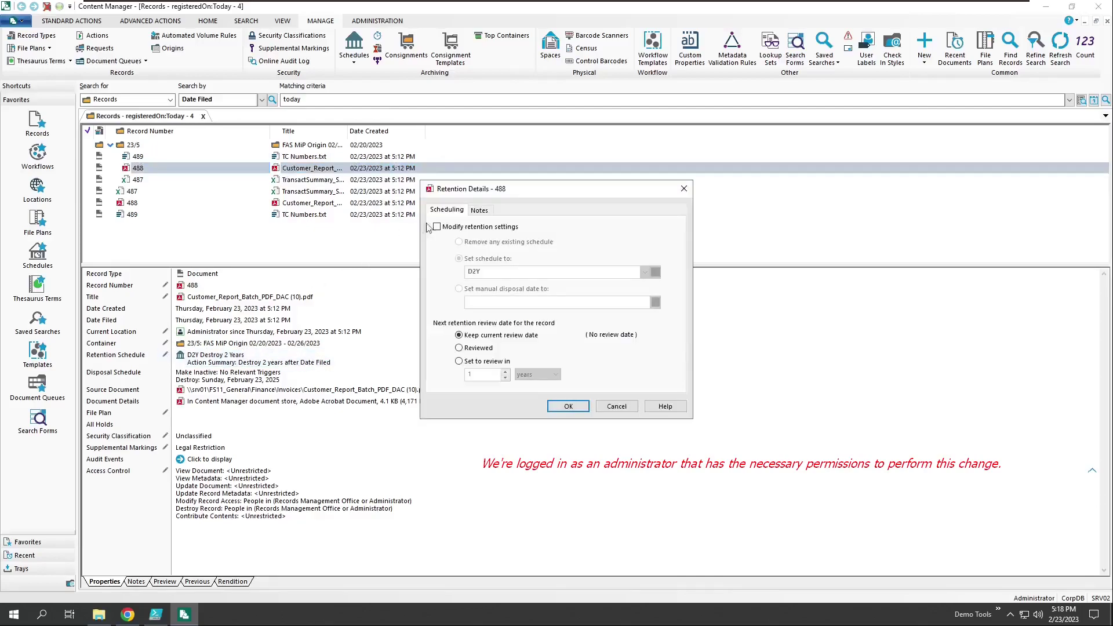
pyautogui.click(437, 227)
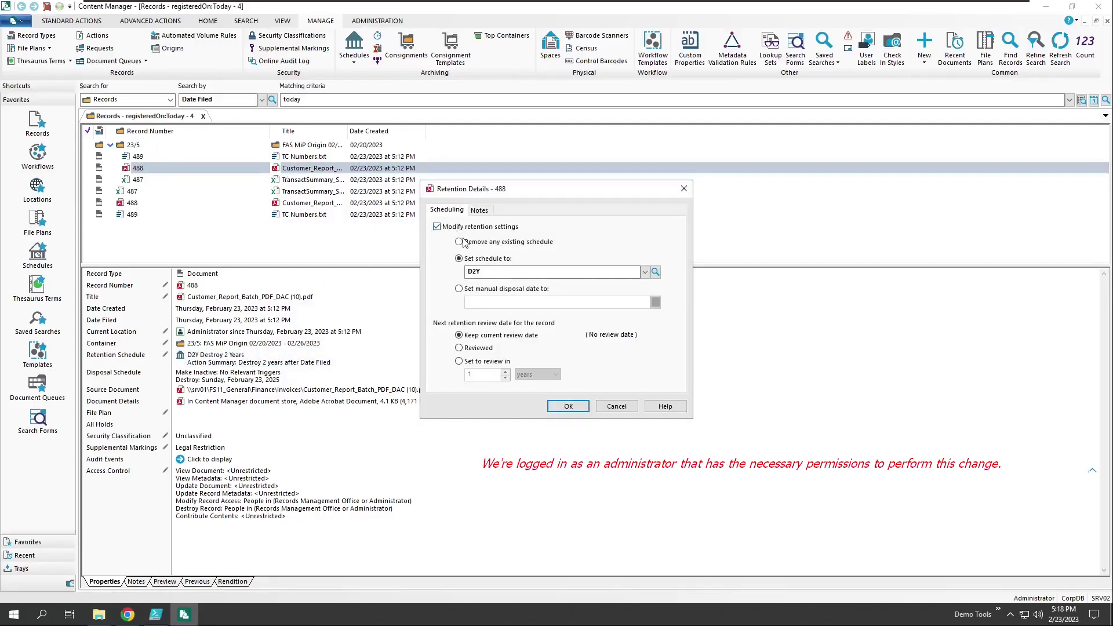
pyautogui.click(459, 242)
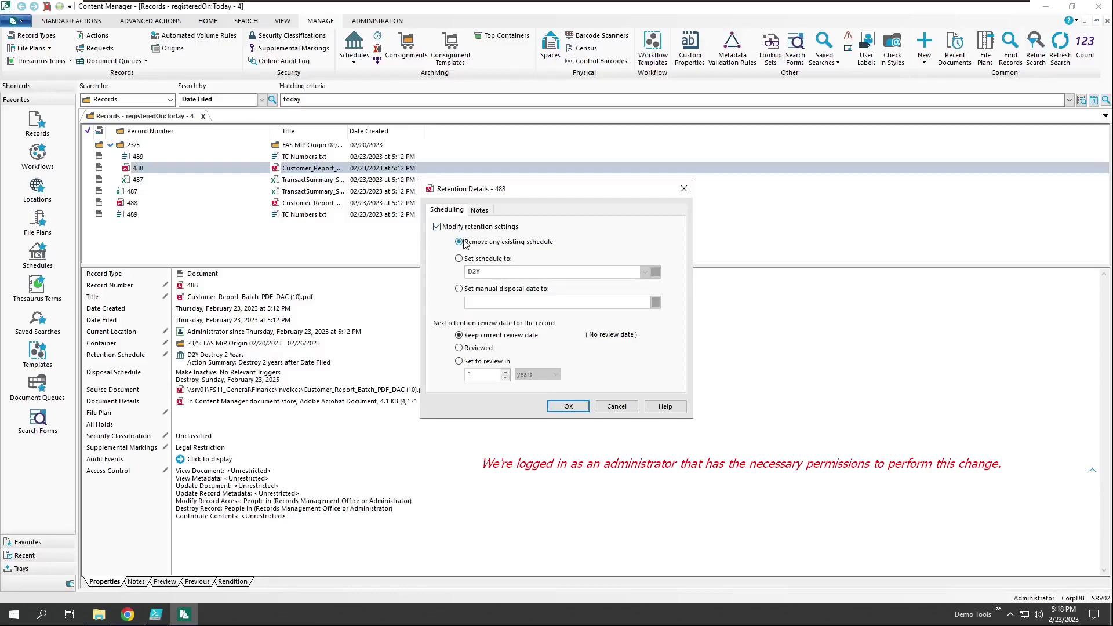
pyautogui.click(568, 406)
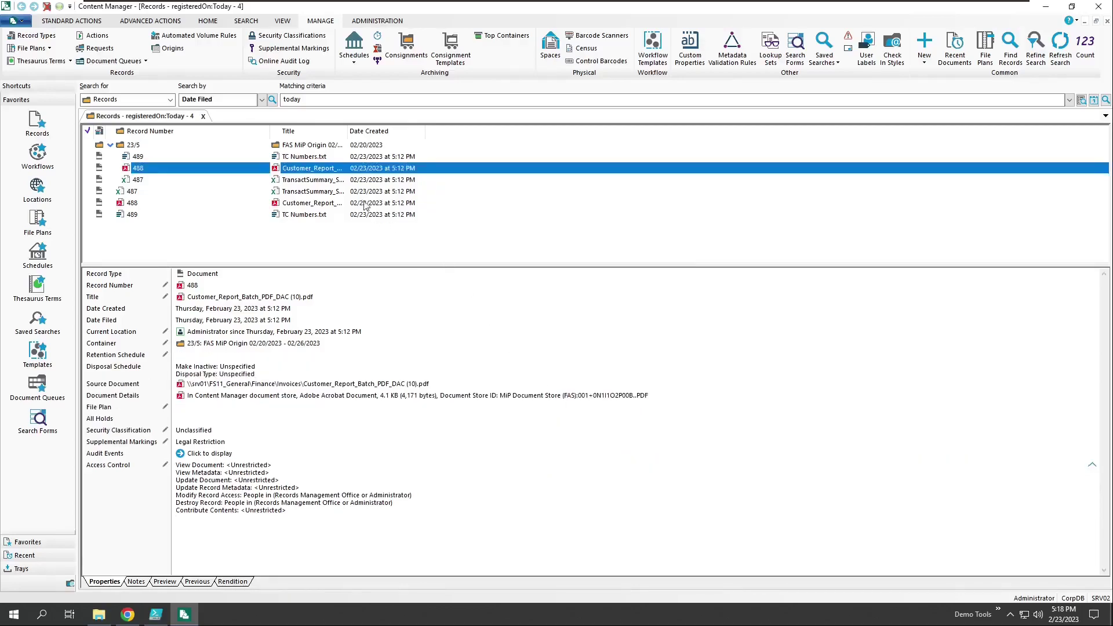
# Step: Dispose of the Customer_Report_Batch_PDF_DAC (10).pdf record with its disposition changed to Destroyed, accepting destruction of its electronic attachment
pyautogui.rightClick(328, 173)
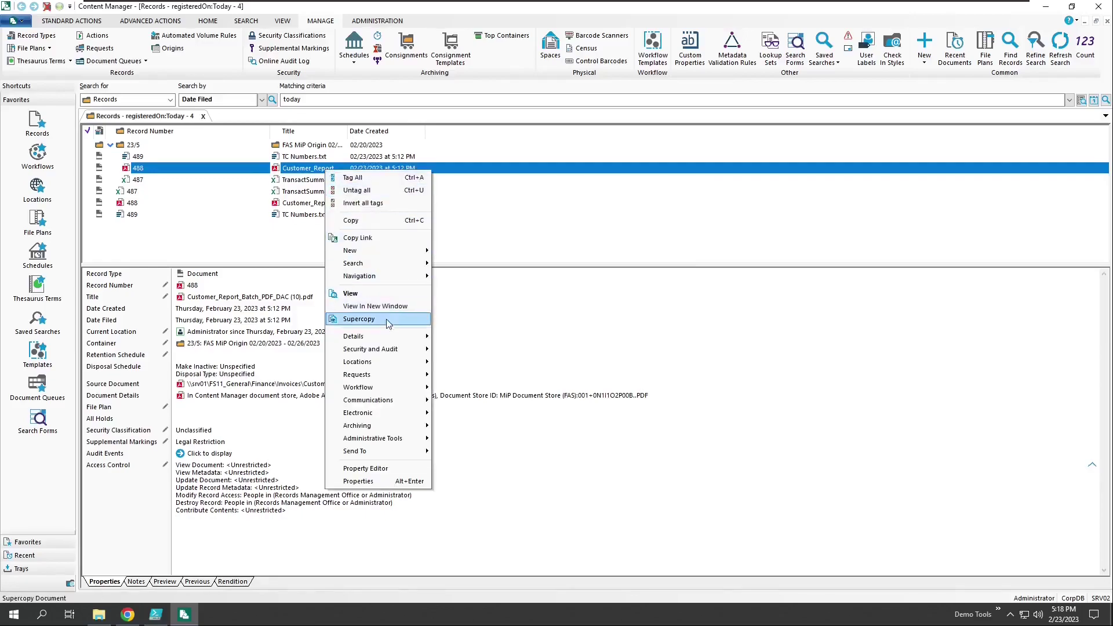
pyautogui.moveTo(403, 429)
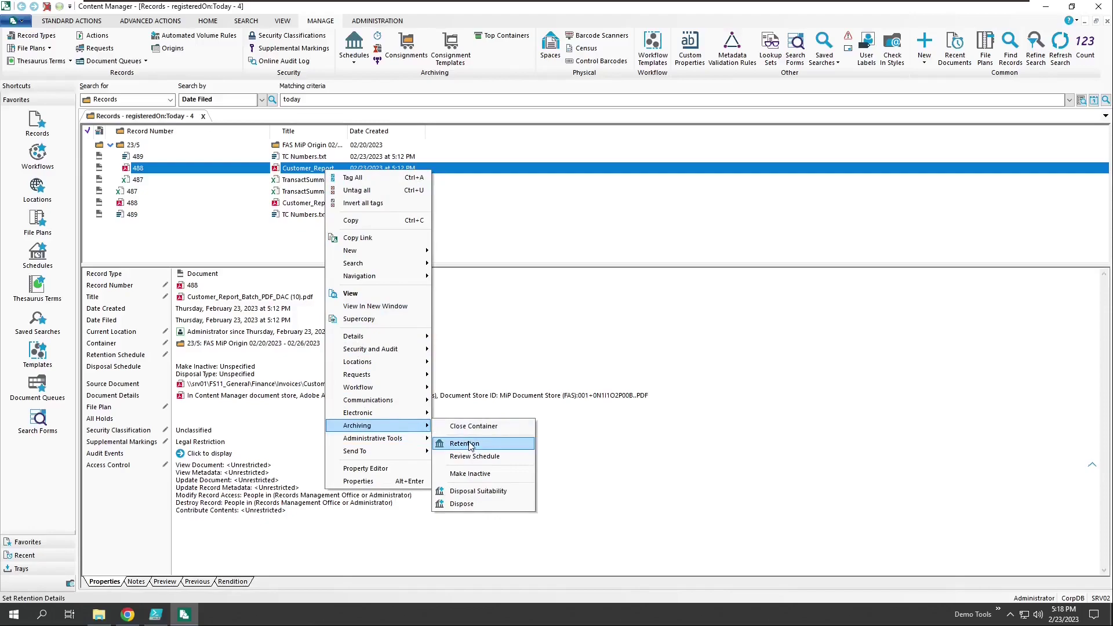
pyautogui.click(467, 504)
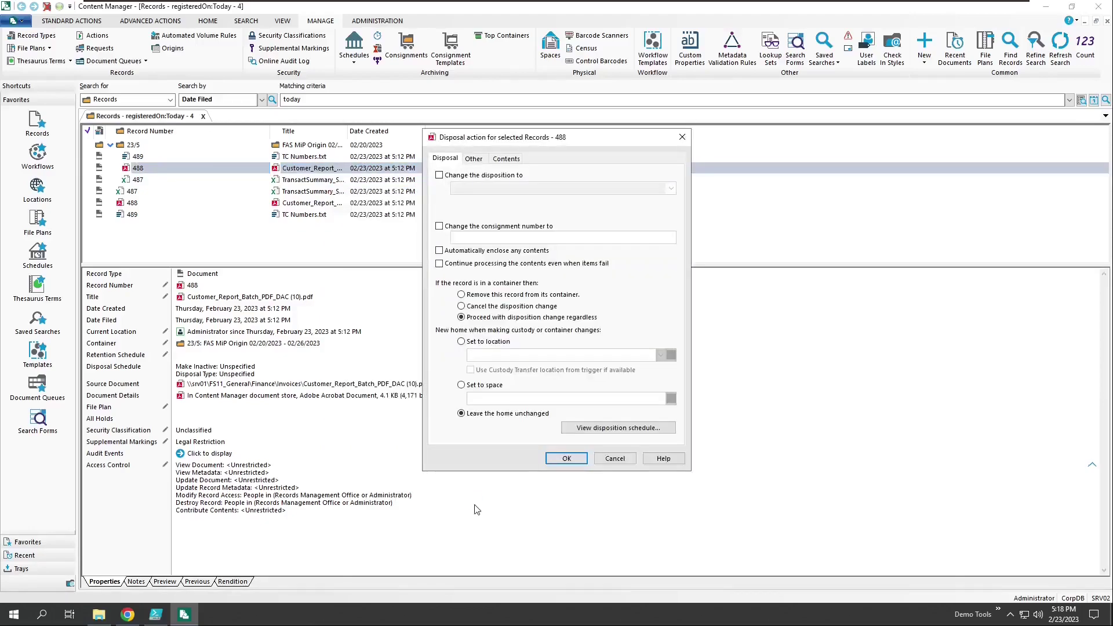
pyautogui.click(456, 176)
pyautogui.click(472, 189)
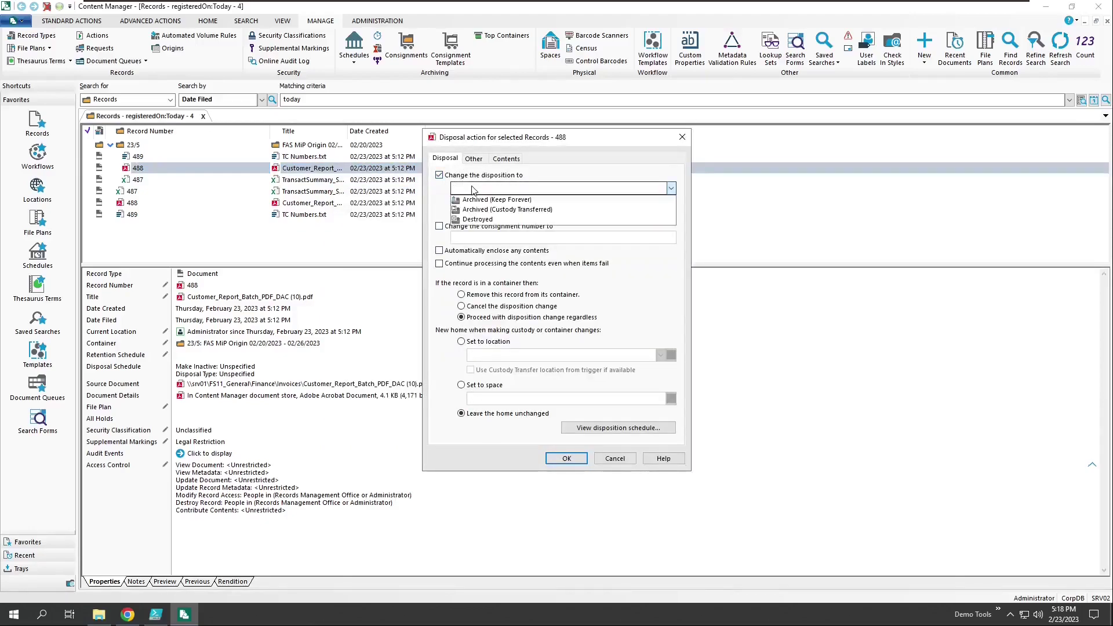
pyautogui.click(480, 220)
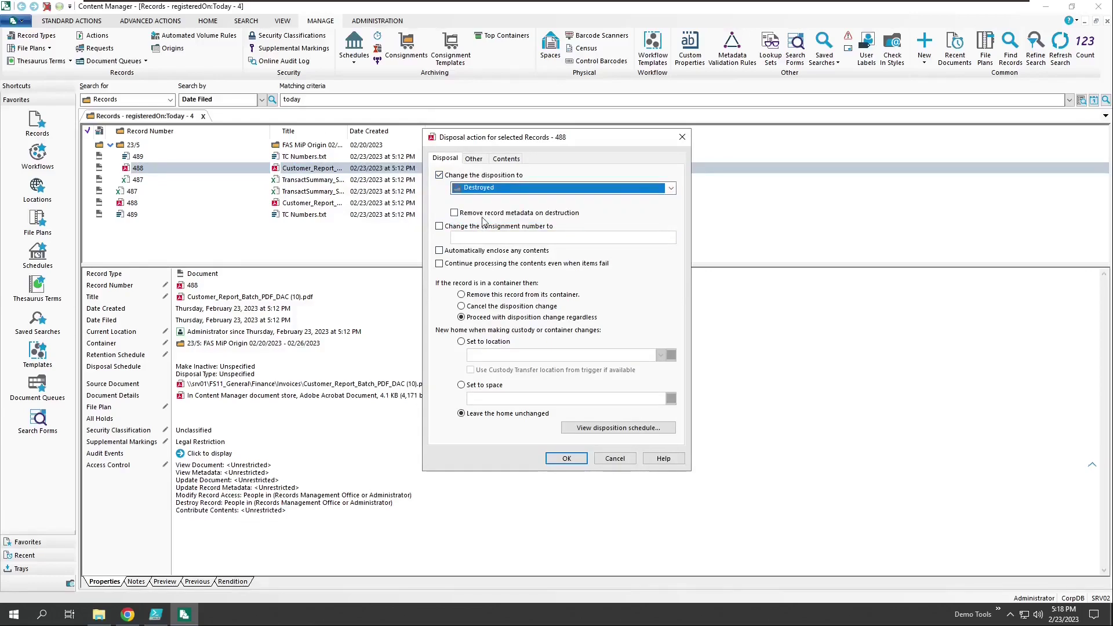
pyautogui.click(553, 460)
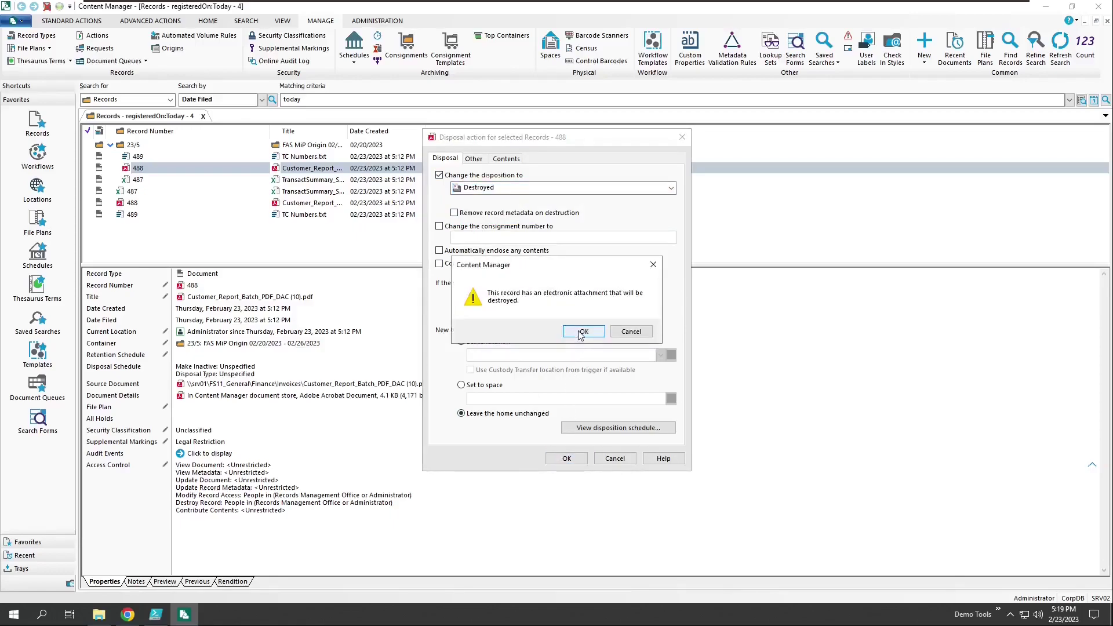
pyautogui.click(581, 332)
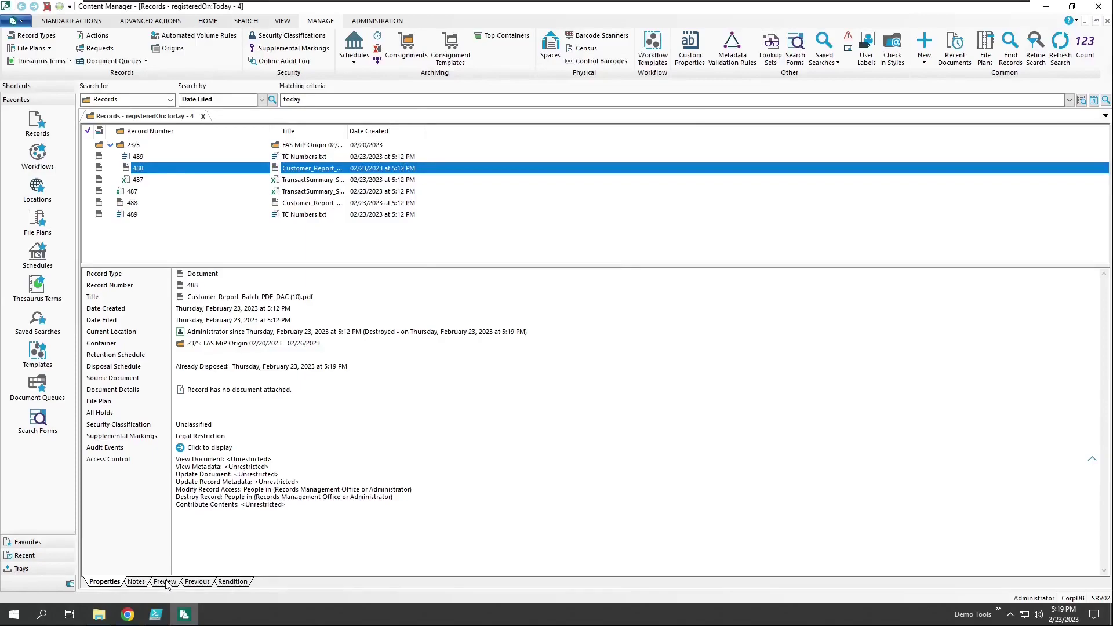
# Step: Review the destroyed record's preview, properties and audit events, and check the Invoices folder in File Explorer for the source file
pyautogui.click(166, 581)
pyautogui.click(107, 582)
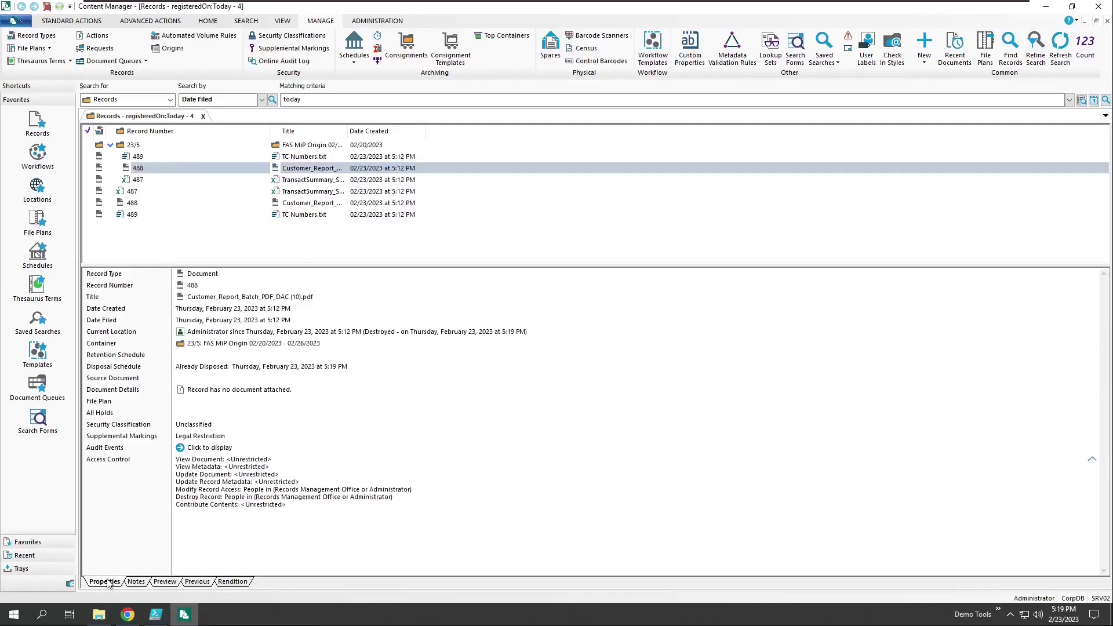
pyautogui.click(180, 449)
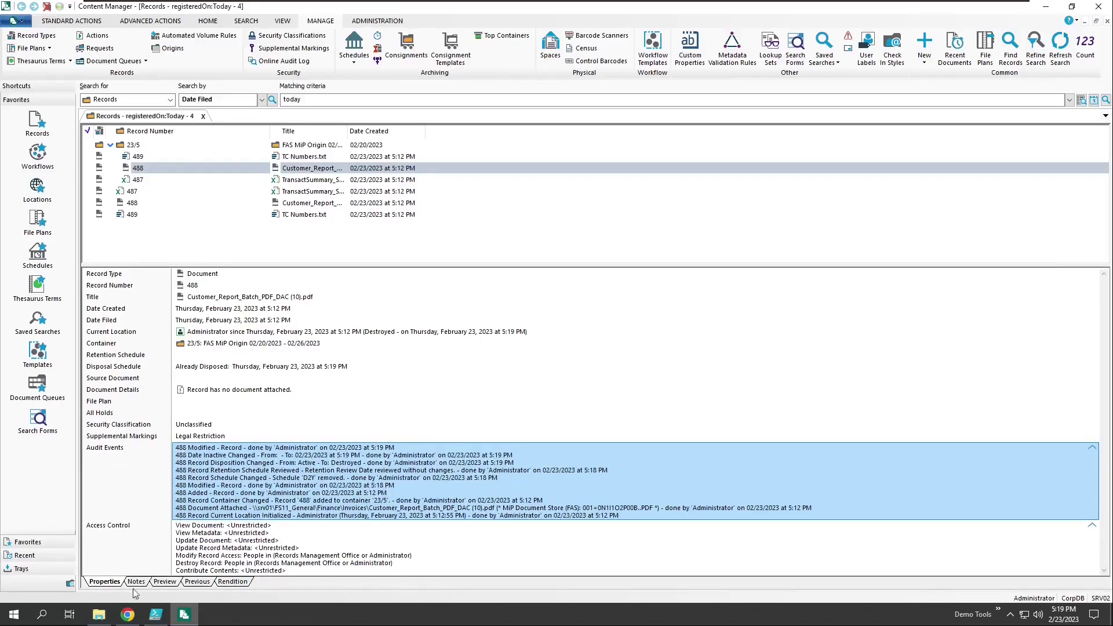
pyautogui.click(102, 616)
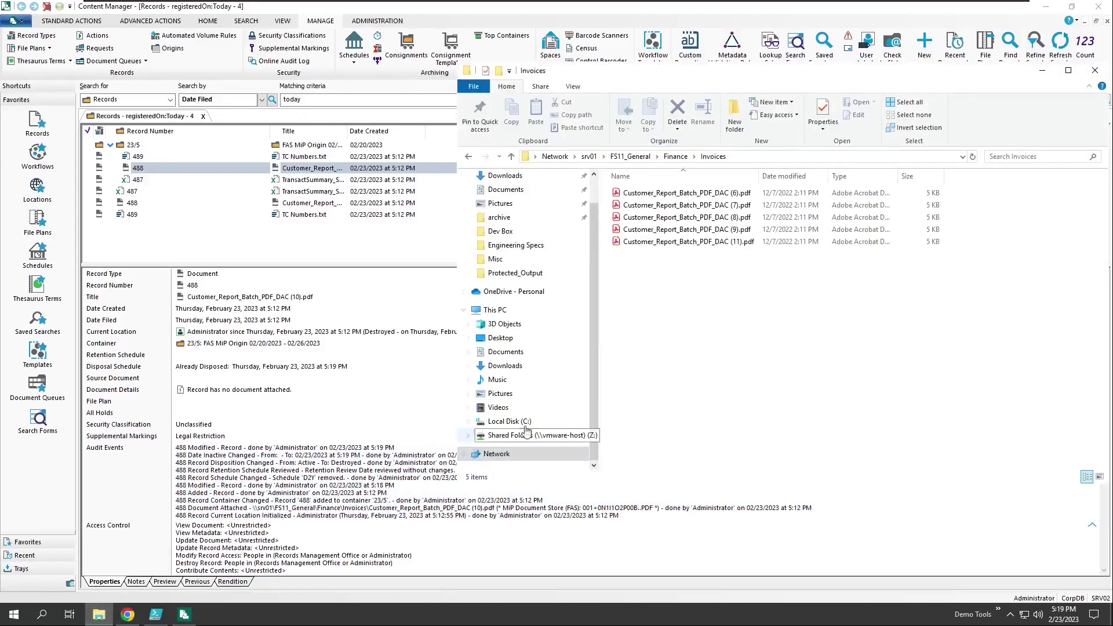